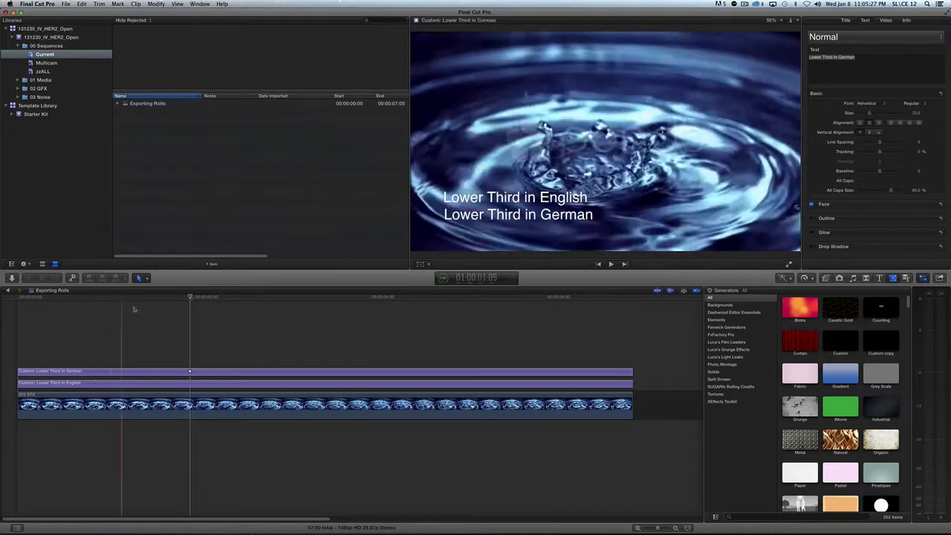
Step: Move the playhead to about two seconds and turn off the Video role in the Timeline Index
{"action": "left_click_drag", "start_coordinate": [190, 297], "coordinate": [231, 298]}
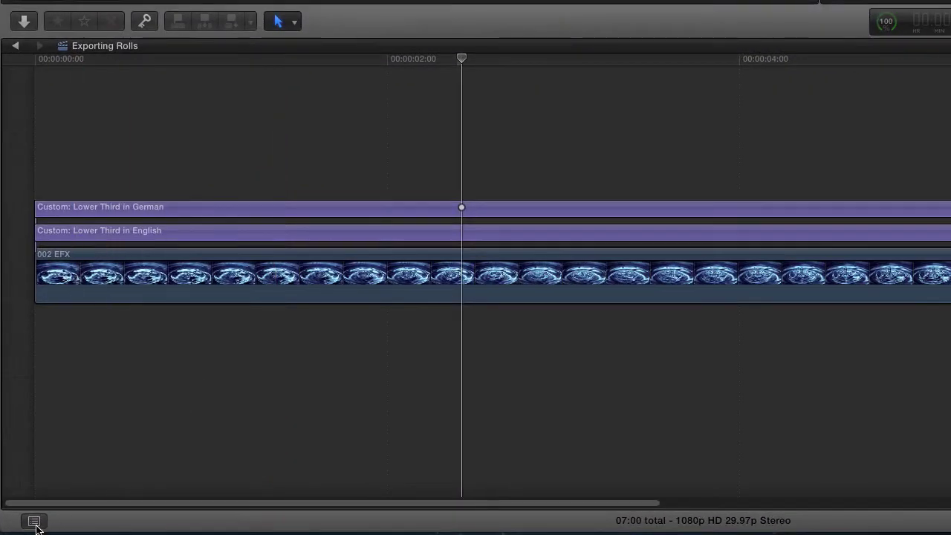
{"action": "left_click", "coordinate": [34, 522]}
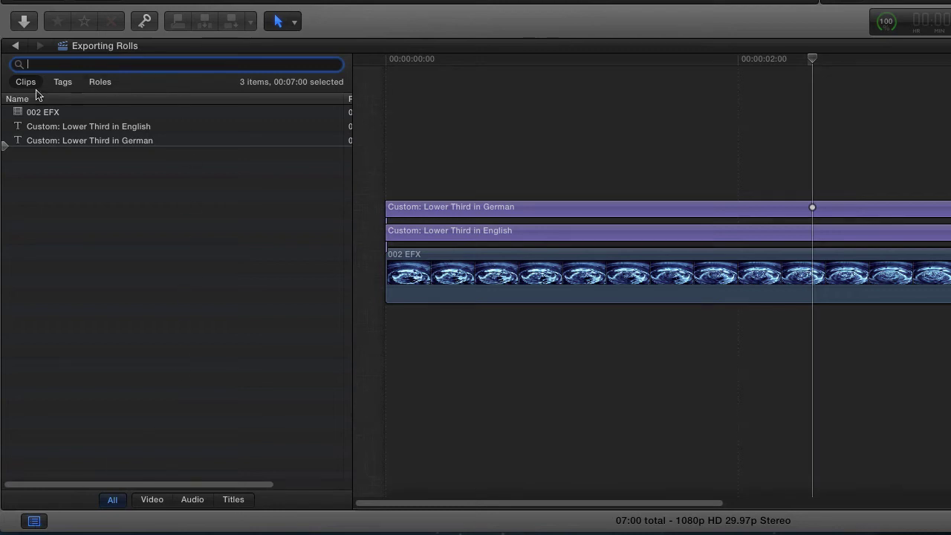
{"action": "left_click", "coordinate": [100, 84]}
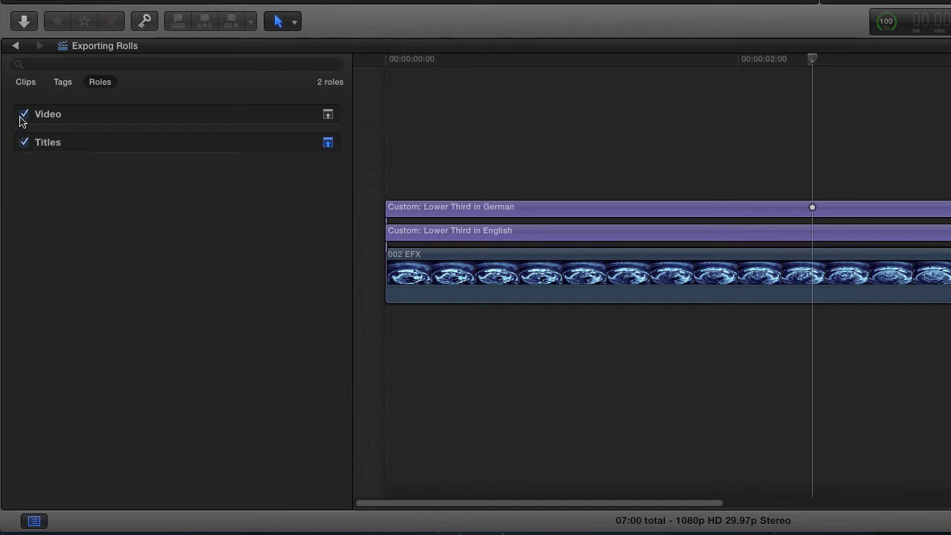
{"action": "left_click", "coordinate": [23, 117]}
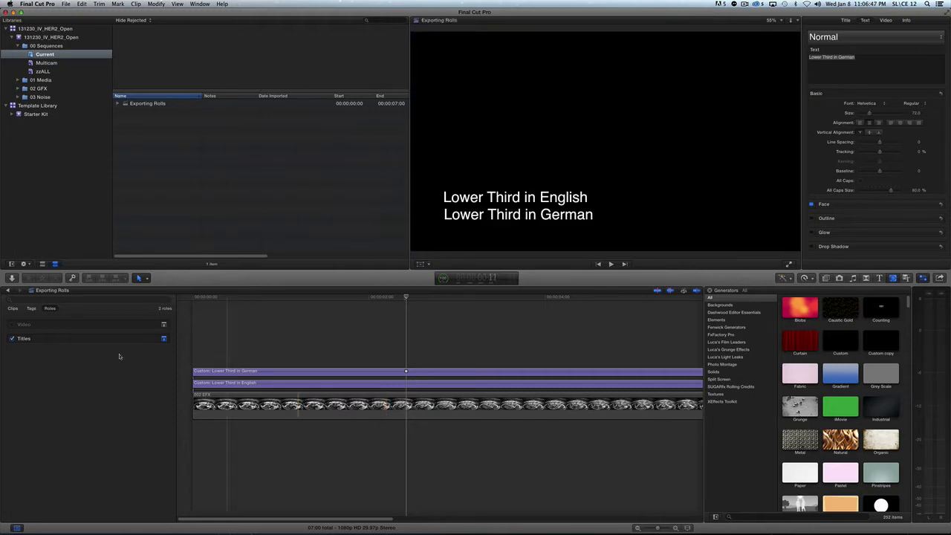
Step: Re-enable the Video role, testing disabling and re-enabling the 002 EFX clip along the way
{"action": "left_click", "coordinate": [12, 324]}
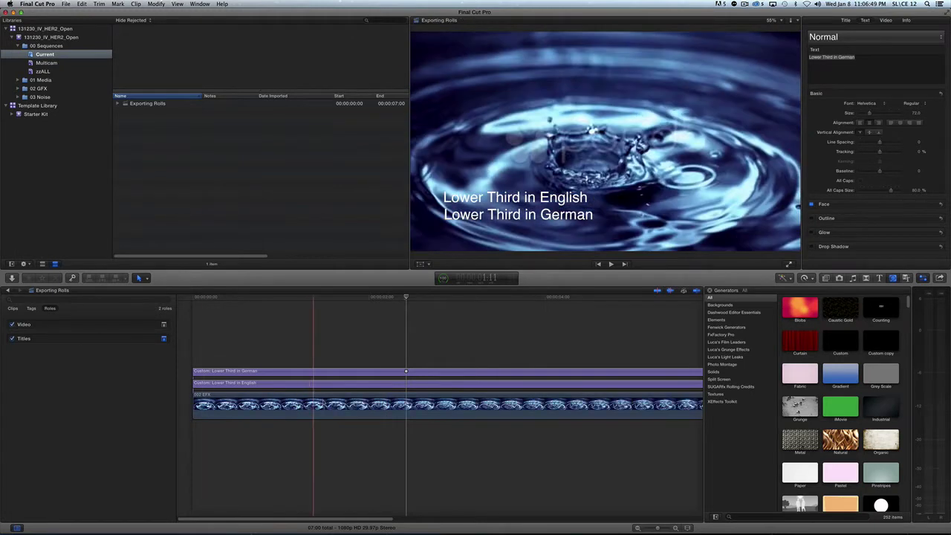
{"action": "left_click", "coordinate": [357, 411]}
{"action": "key", "text": "v"}
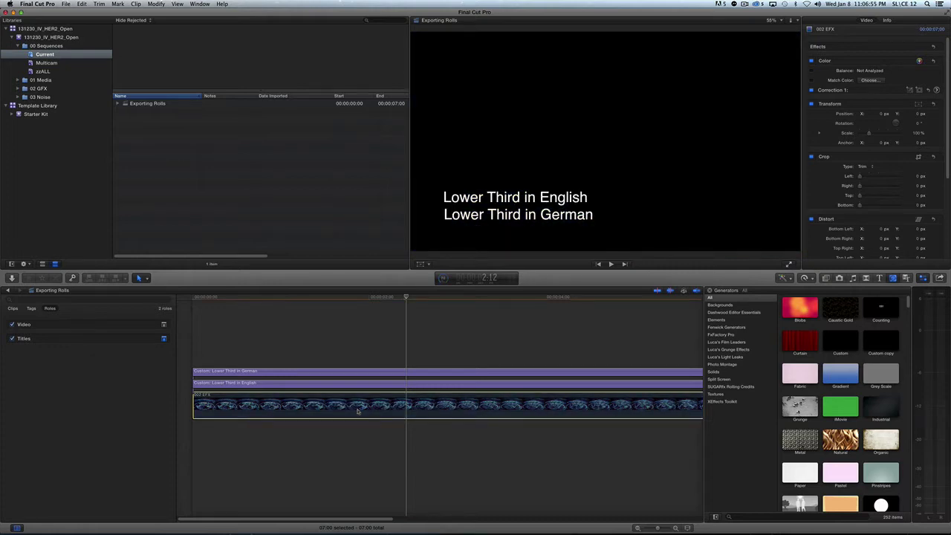
{"action": "key", "text": "v"}
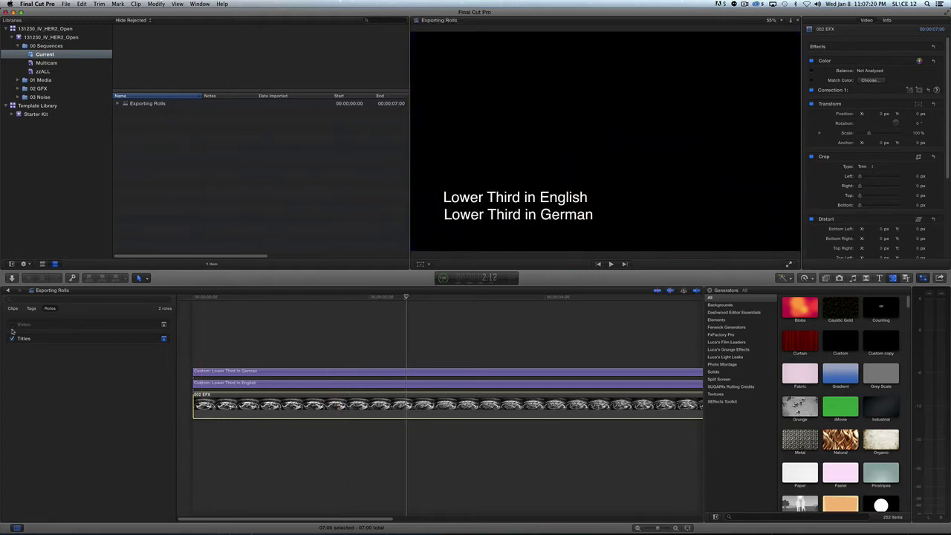
{"action": "left_click", "coordinate": [11, 324]}
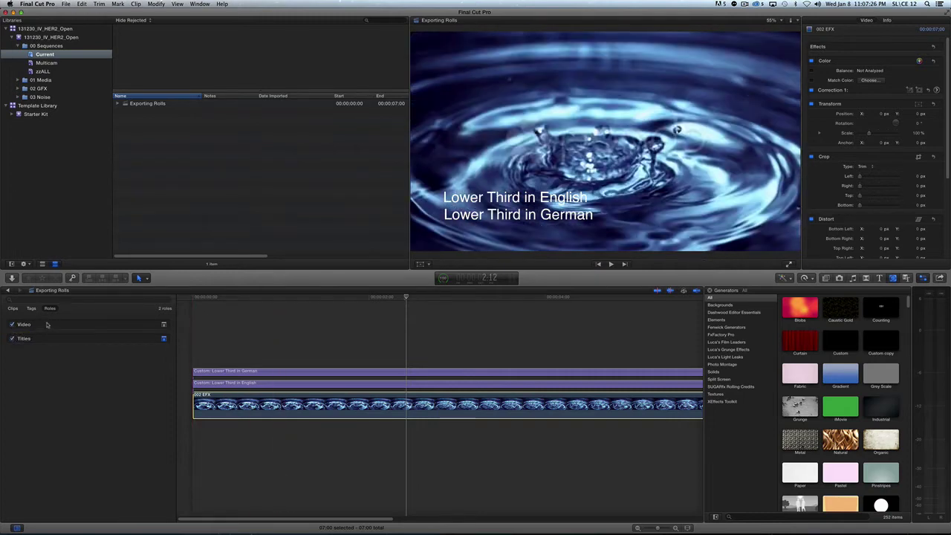
Step: Toggle the Titles role off and on, leave it on, and select the English lower-third title
{"action": "left_click", "coordinate": [12, 339]}
{"action": "left_click", "coordinate": [12, 338]}
{"action": "left_click", "coordinate": [12, 339]}
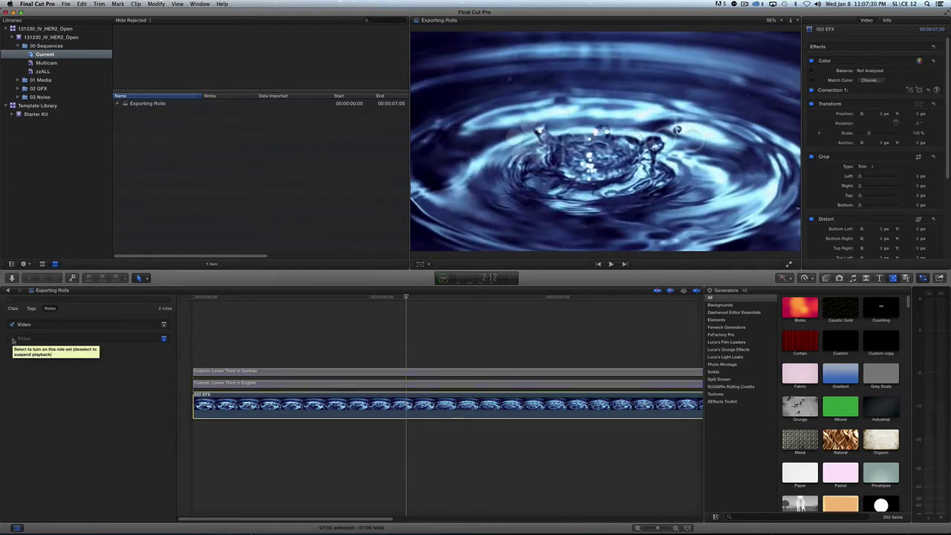
{"action": "left_click", "coordinate": [12, 339]}
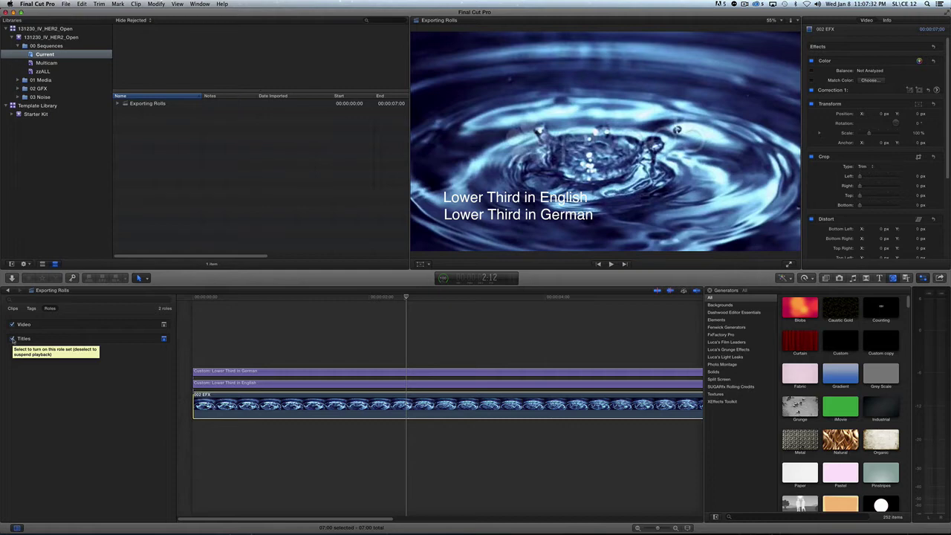
{"action": "left_click", "coordinate": [12, 338]}
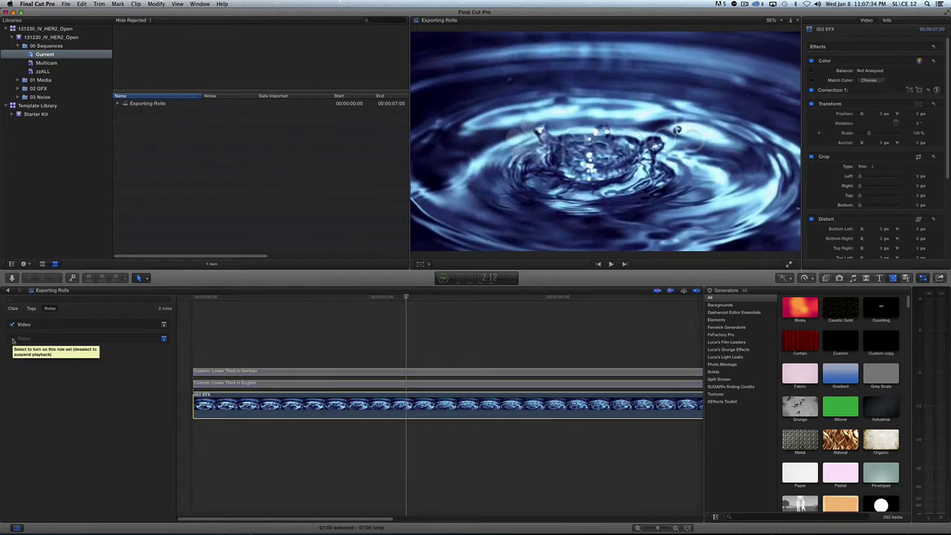
{"action": "left_click", "coordinate": [12, 339]}
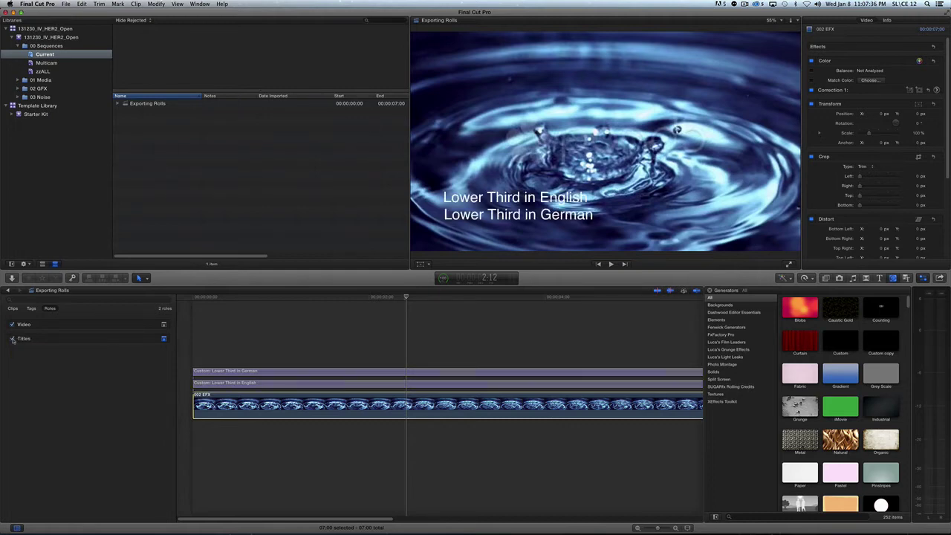
{"action": "left_click", "coordinate": [264, 332]}
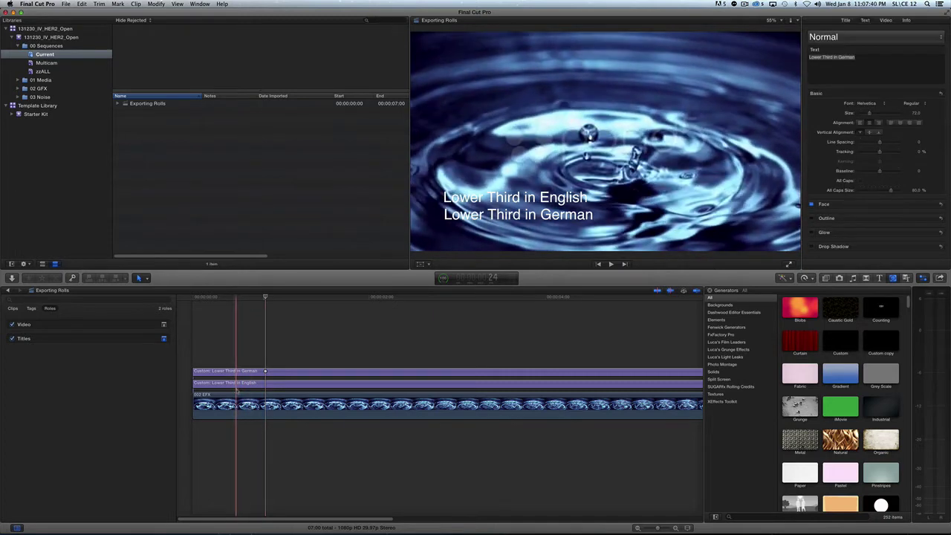
{"action": "left_click", "coordinate": [232, 383]}
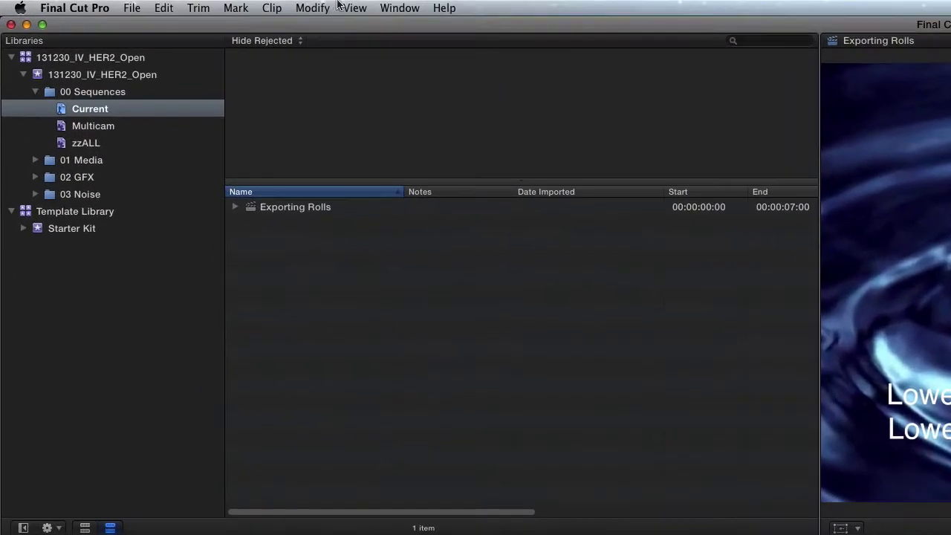
Step: Add a new video role named 'Translation' in the Role Editor
{"action": "left_click", "coordinate": [177, 3]}
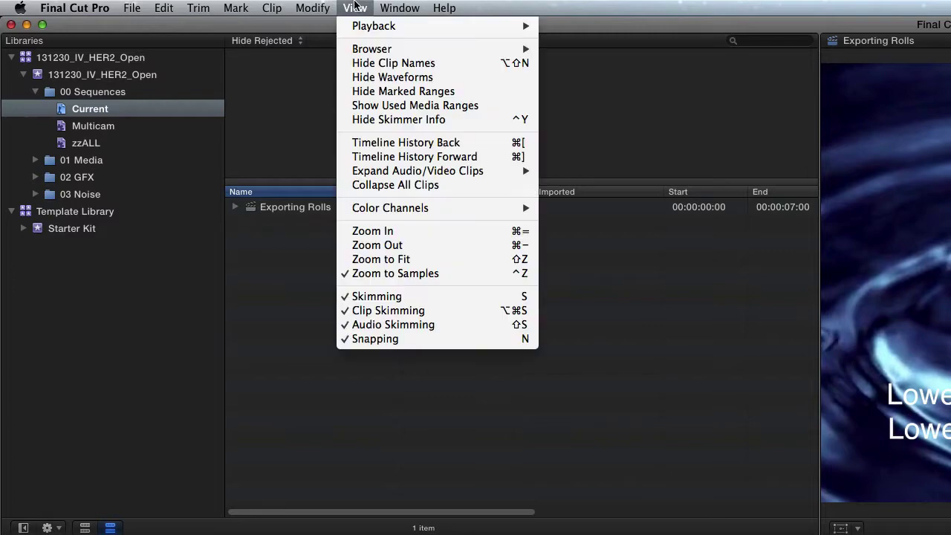
{"action": "mouse_move", "coordinate": [327, 4]}
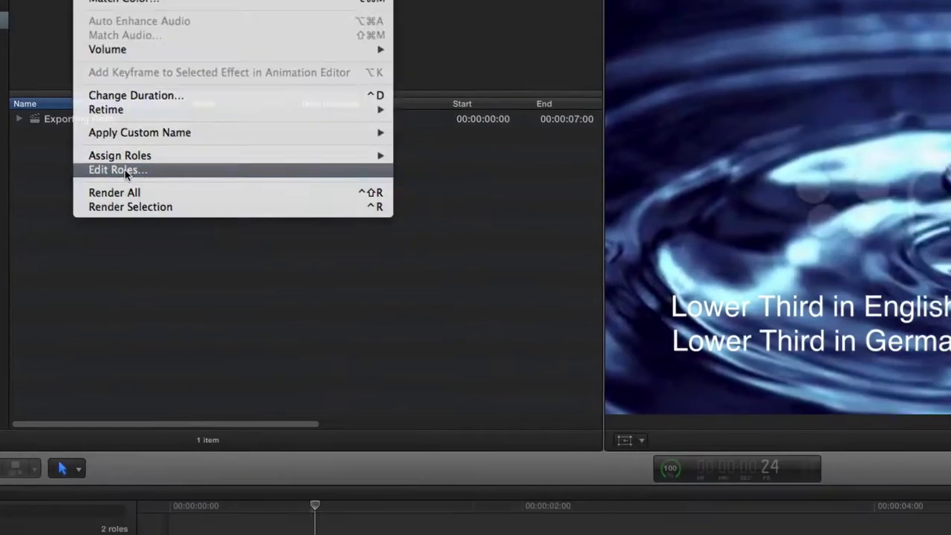
{"action": "left_click", "coordinate": [340, 257]}
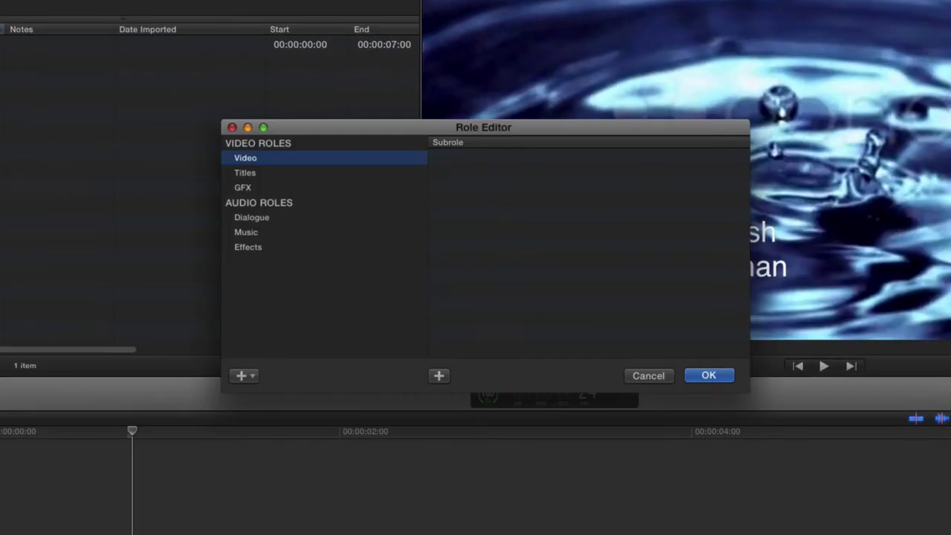
{"action": "left_click", "coordinate": [243, 376]}
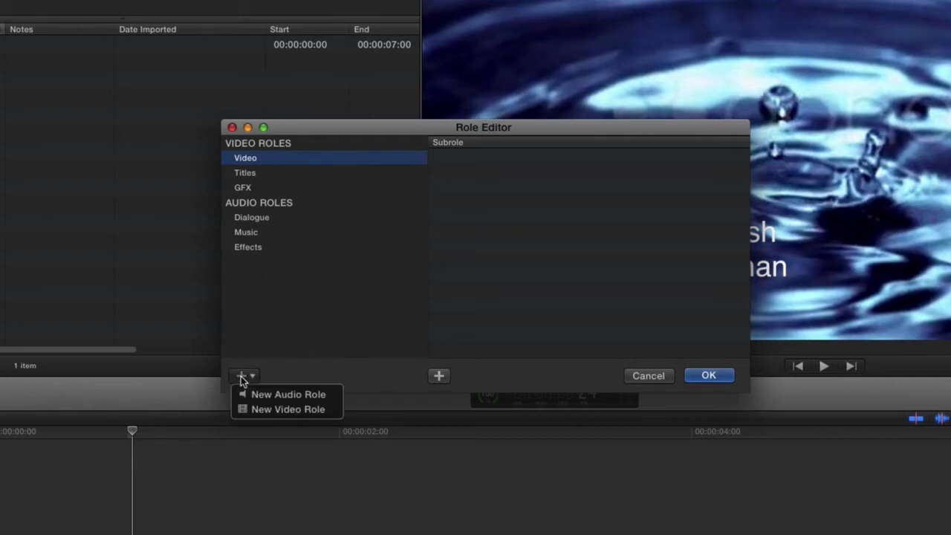
{"action": "left_click", "coordinate": [280, 409]}
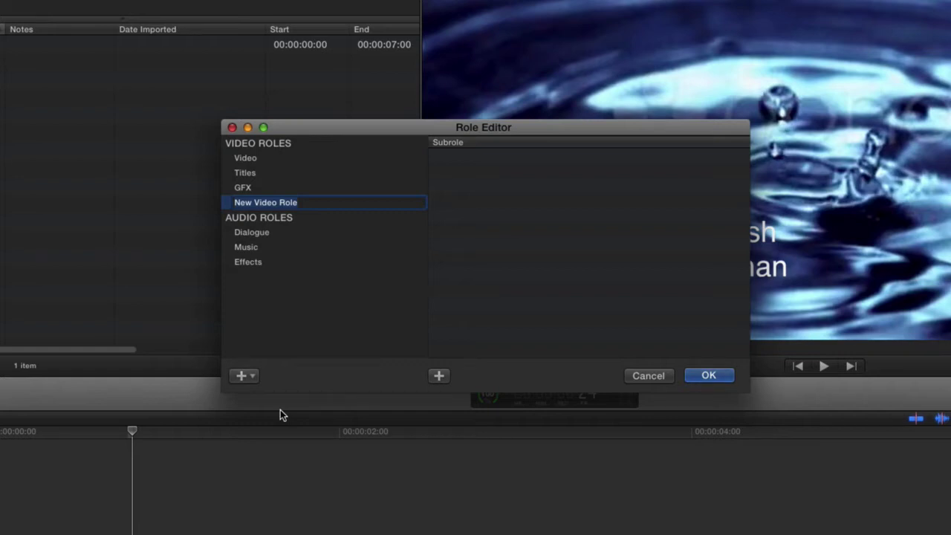
{"action": "type", "text": "G"}
{"action": "key", "text": "BackSpace"}
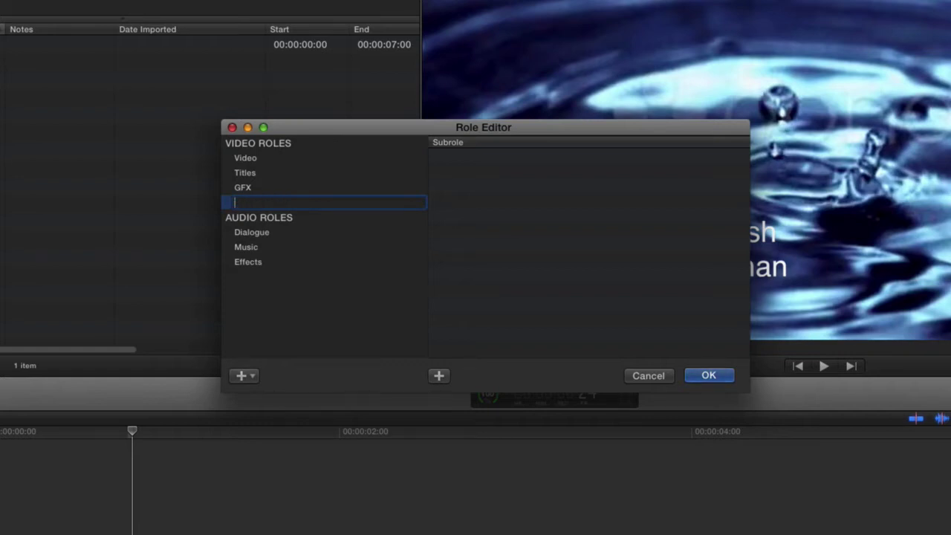
{"action": "type", "text": "Translation"}
{"action": "left_click", "coordinate": [706, 376]}
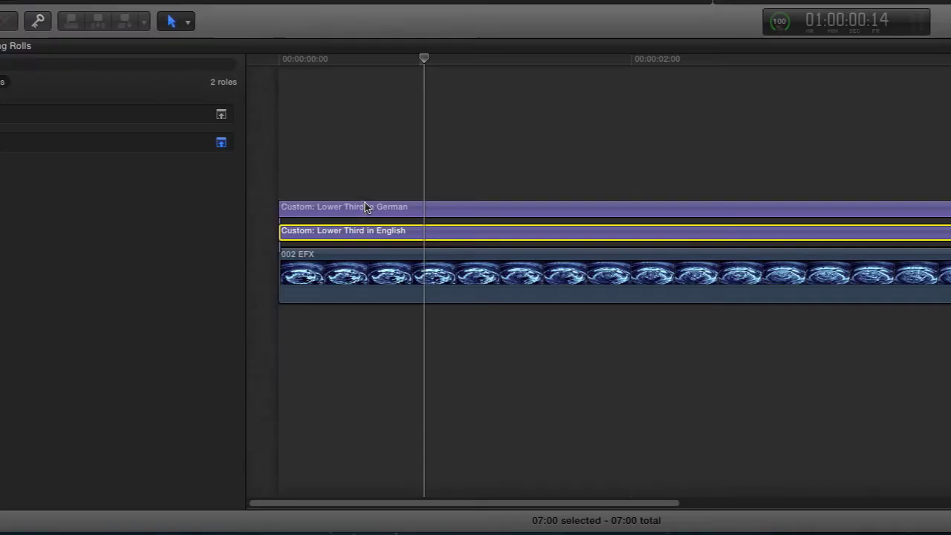
Step: Assign the Translation role to the Lower Third in German title clip
{"action": "left_click", "coordinate": [230, 370]}
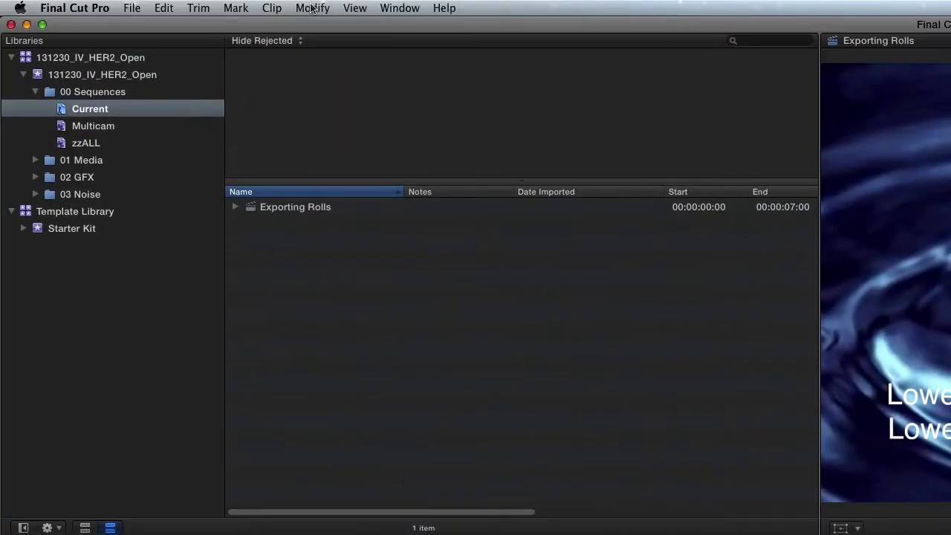
{"action": "left_click", "coordinate": [312, 8]}
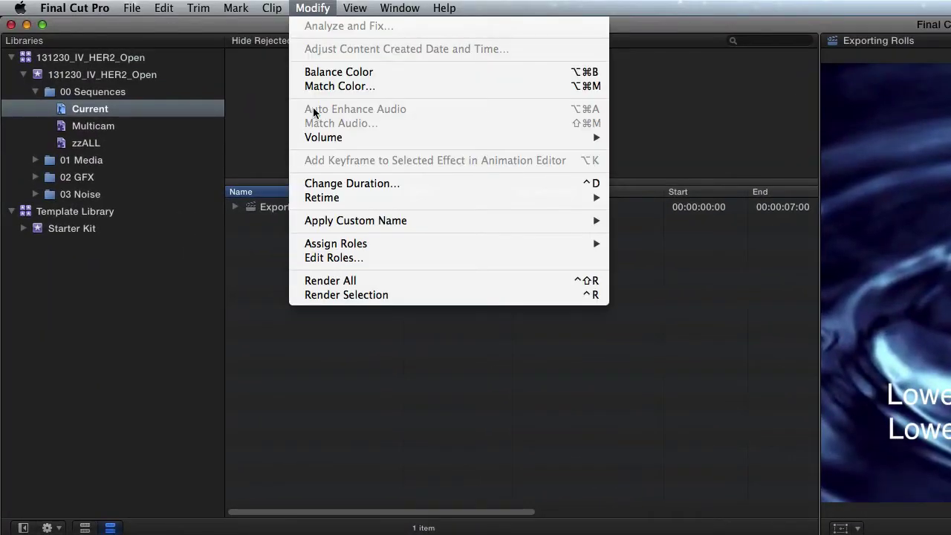
{"action": "mouse_move", "coordinate": [362, 244]}
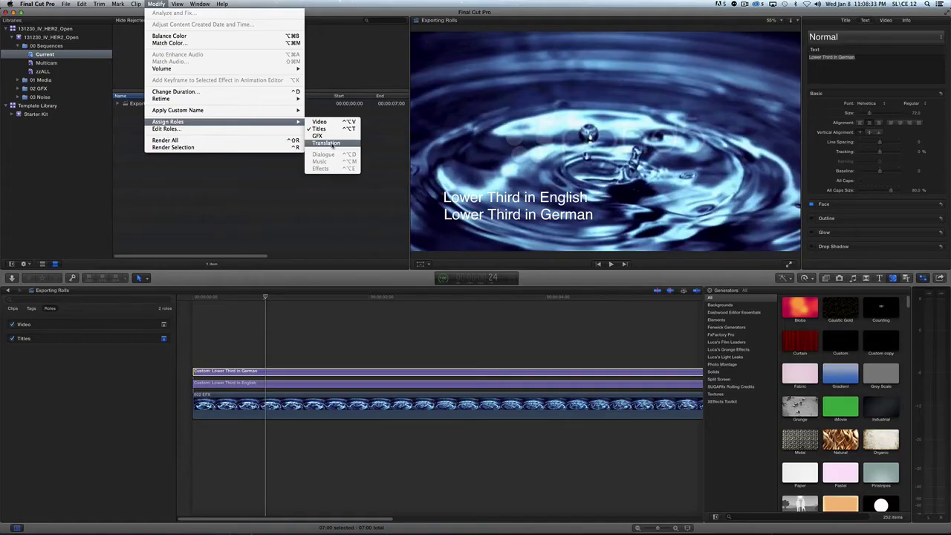
{"action": "left_click", "coordinate": [332, 144]}
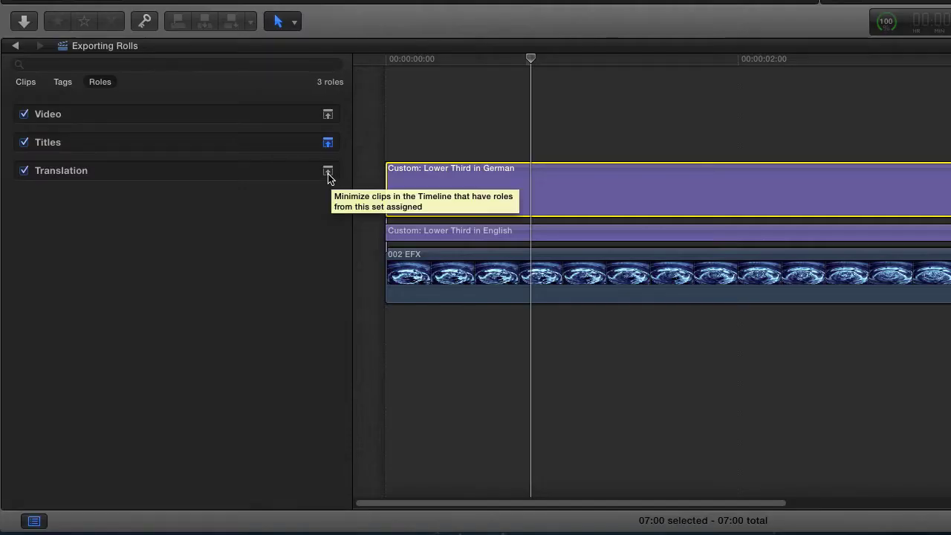
{"action": "left_click", "coordinate": [329, 175]}
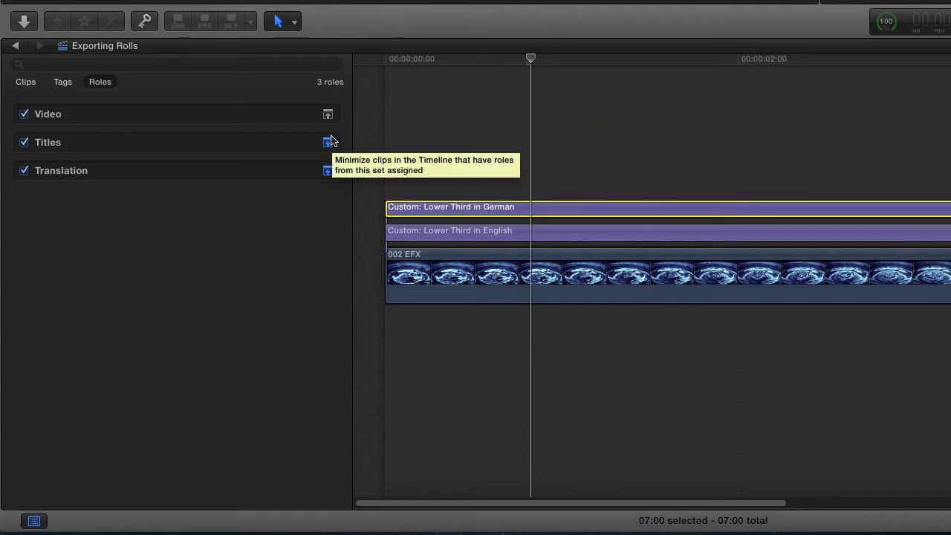
{"action": "left_click", "coordinate": [328, 114]}
{"action": "left_click", "coordinate": [327, 113]}
{"action": "left_click", "coordinate": [328, 145]}
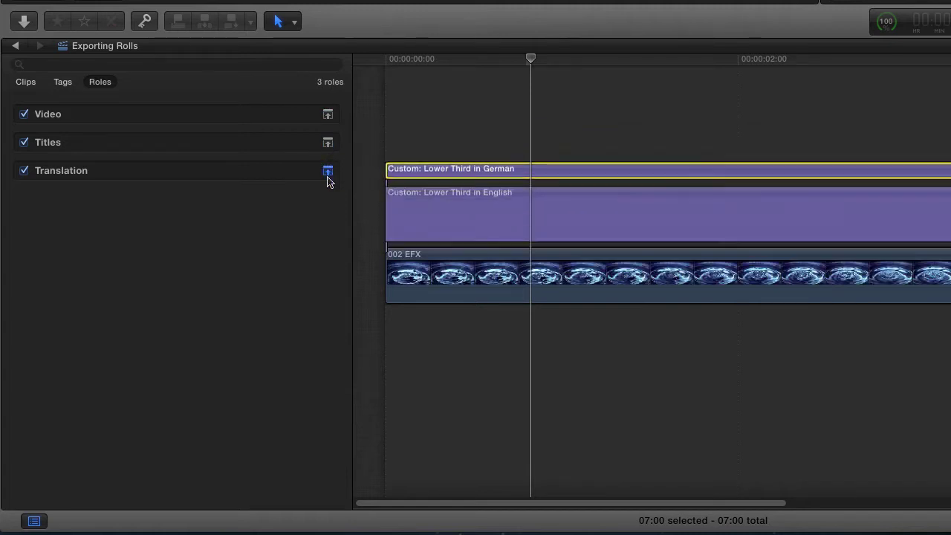
{"action": "left_click", "coordinate": [328, 171]}
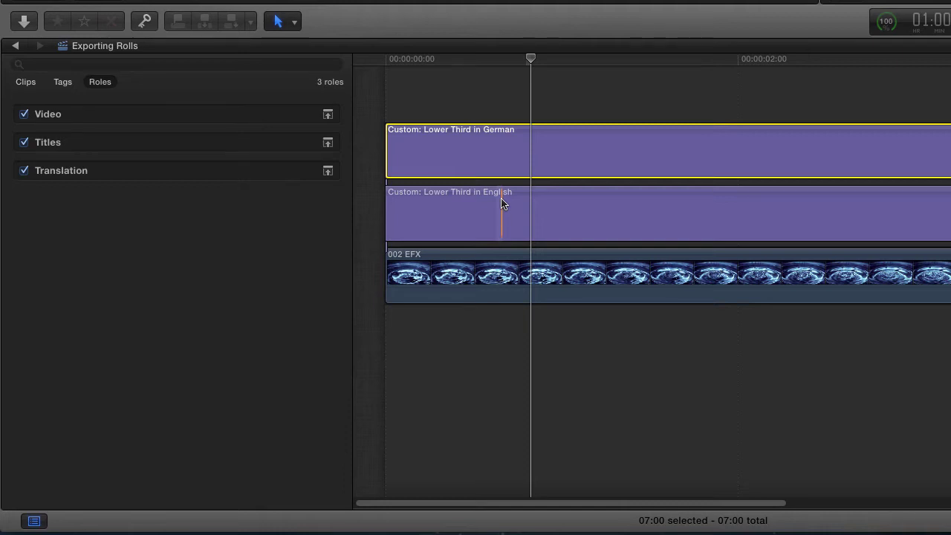
{"action": "left_click", "coordinate": [328, 142]}
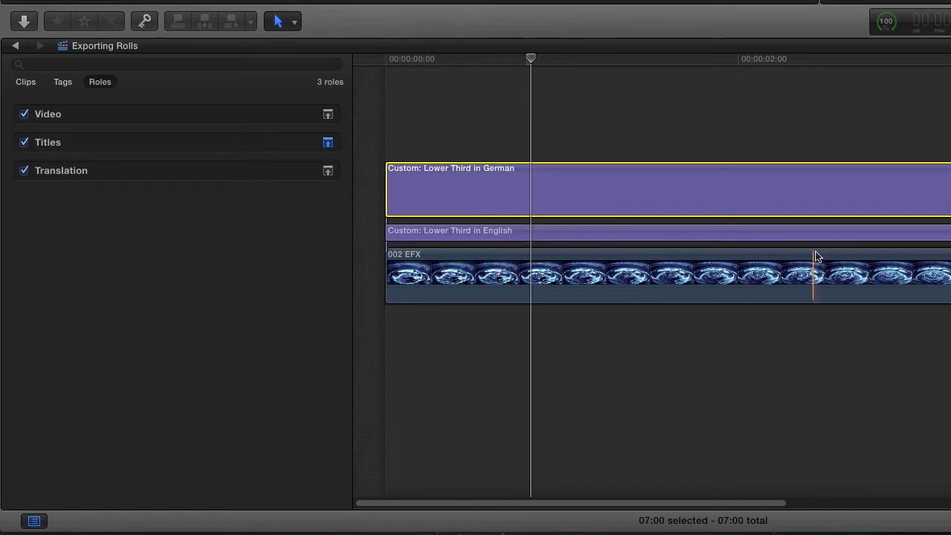
{"action": "left_click", "coordinate": [327, 115]}
{"action": "left_click", "coordinate": [327, 171]}
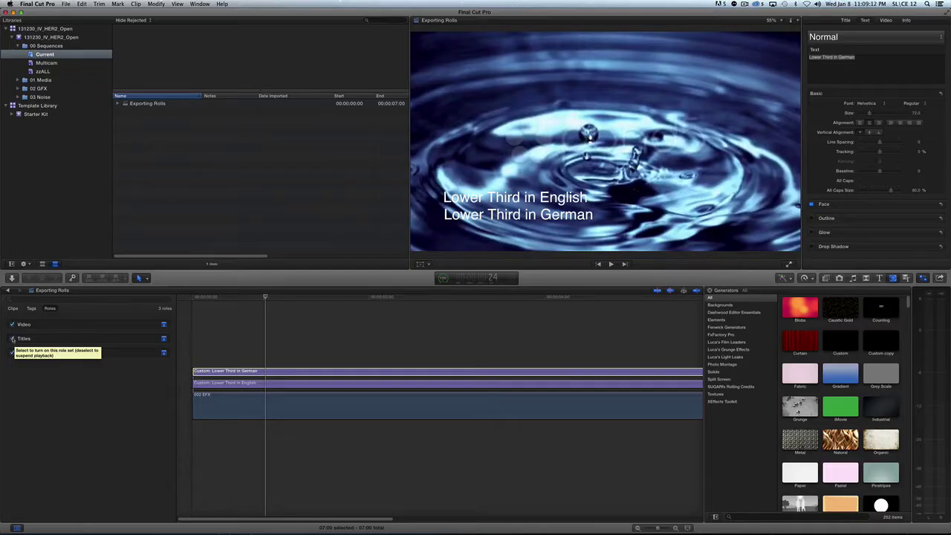
{"action": "left_click", "coordinate": [13, 339]}
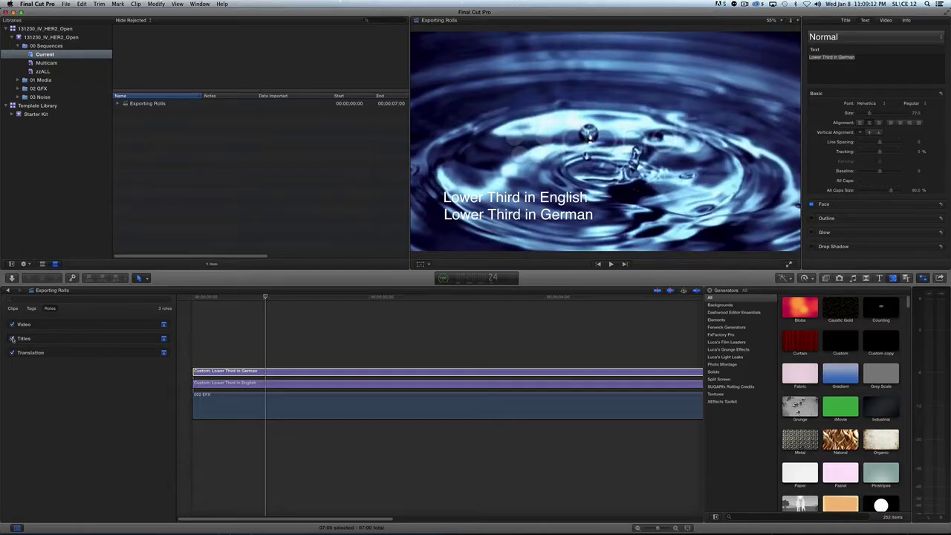
{"action": "left_click", "coordinate": [13, 339]}
{"action": "left_click", "coordinate": [11, 353]}
{"action": "left_click", "coordinate": [11, 353]}
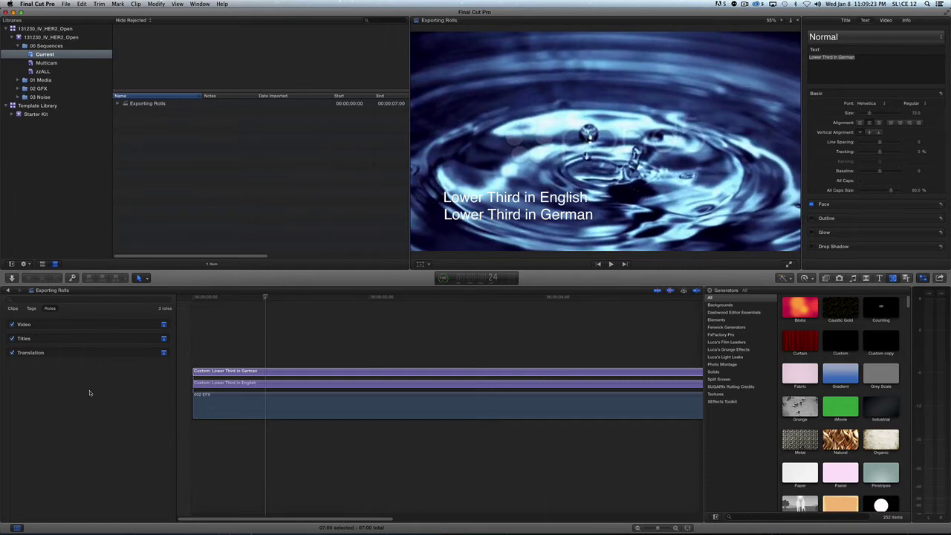
{"action": "left_click", "coordinate": [12, 352]}
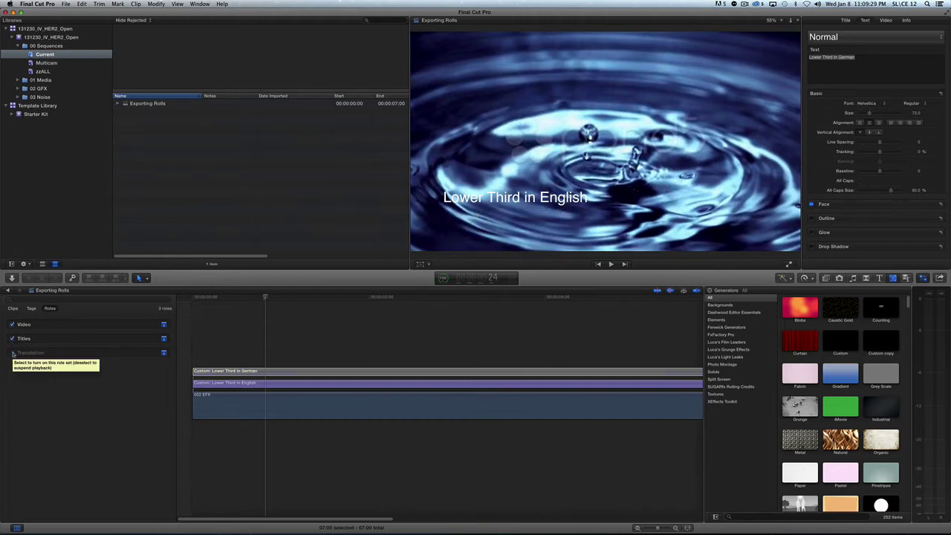
{"action": "left_click", "coordinate": [13, 352]}
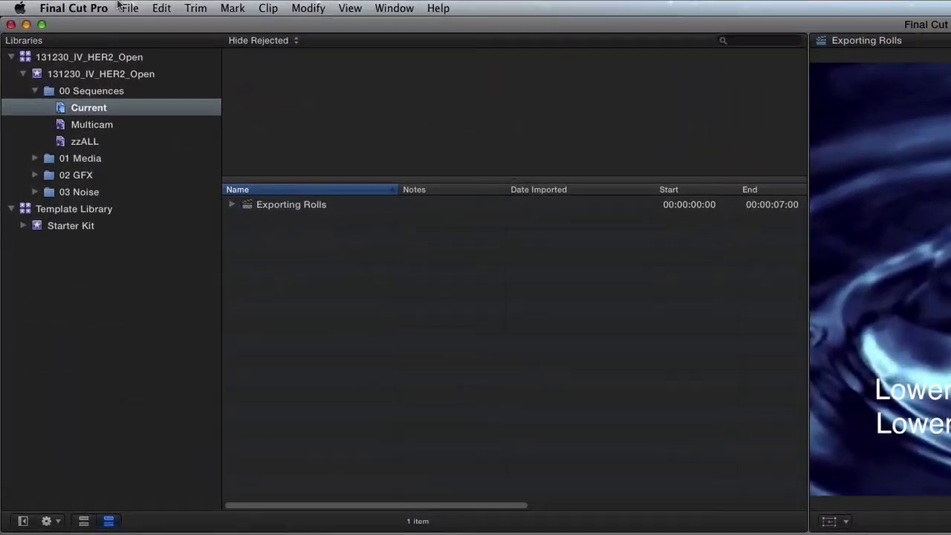
Step: Bring up the Master File share dialog showing its Settings tab
{"action": "left_click", "coordinate": [128, 8]}
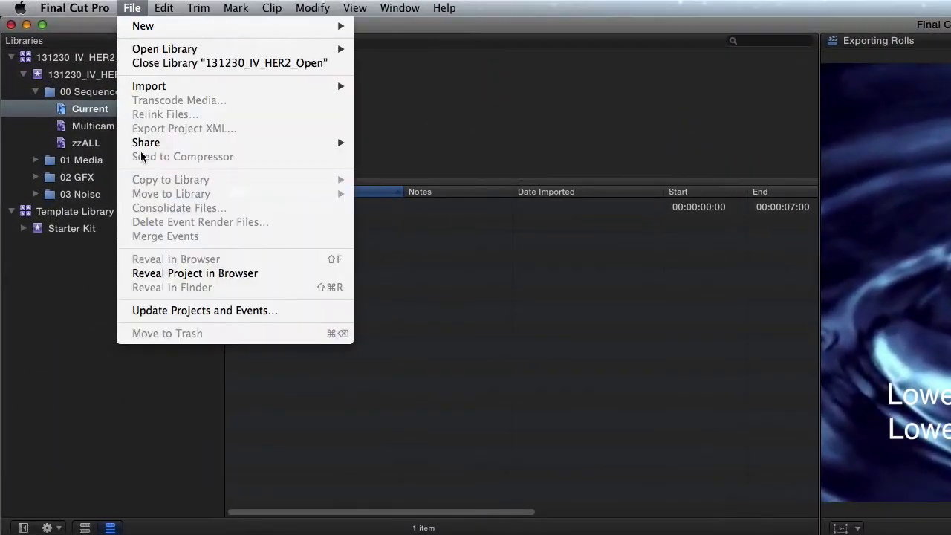
{"action": "mouse_move", "coordinate": [145, 141]}
{"action": "left_click", "coordinate": [472, 156]}
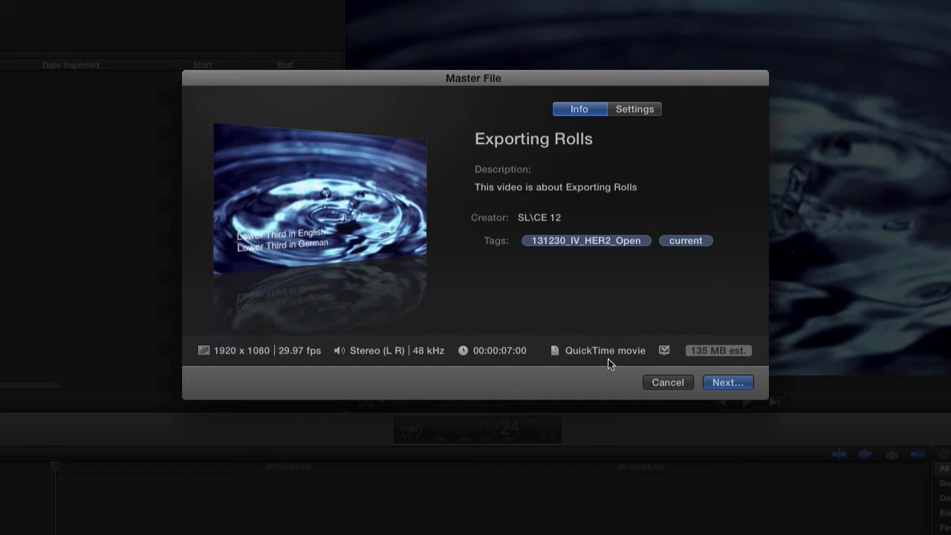
{"action": "left_click", "coordinate": [636, 109]}
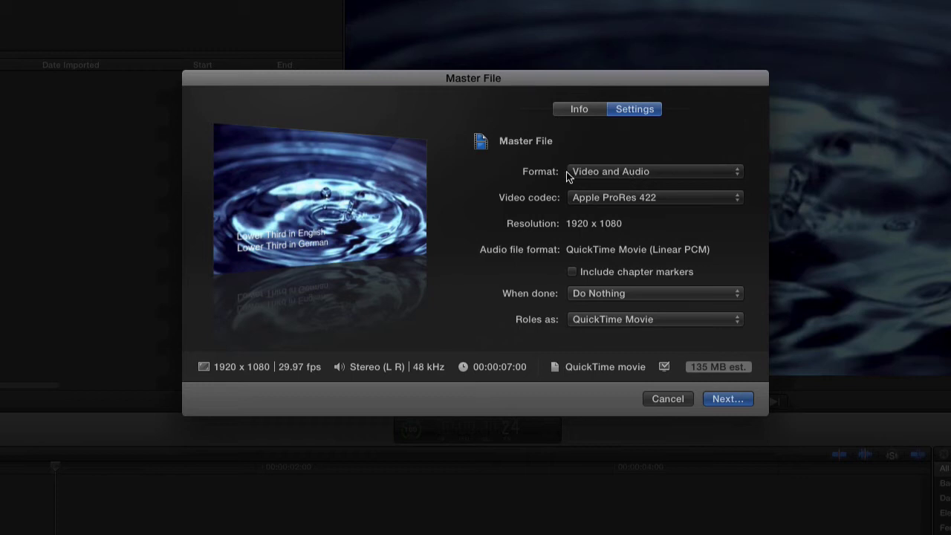
Step: Keep the Video and Audio format and set Roles as to Multitrack QuickTime Movie
{"action": "left_click", "coordinate": [613, 170]}
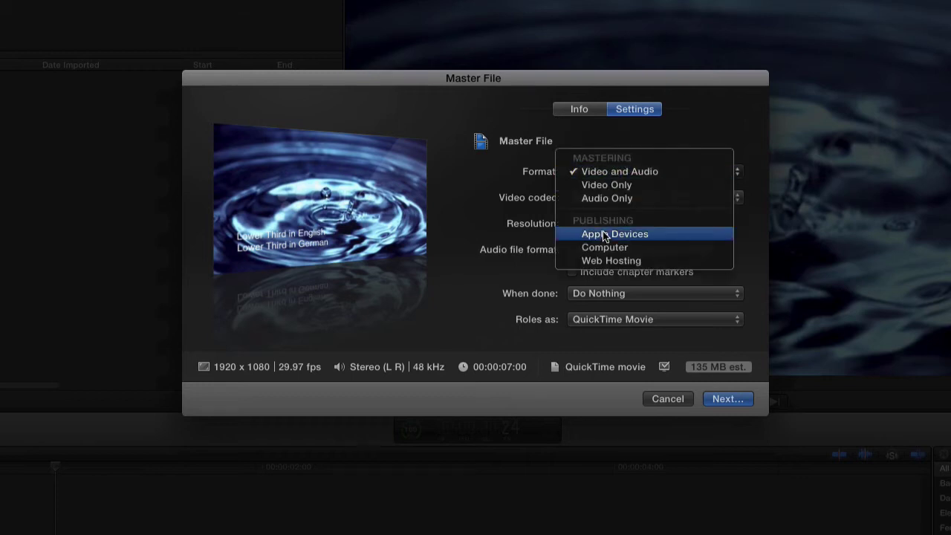
{"action": "left_click", "coordinate": [499, 174]}
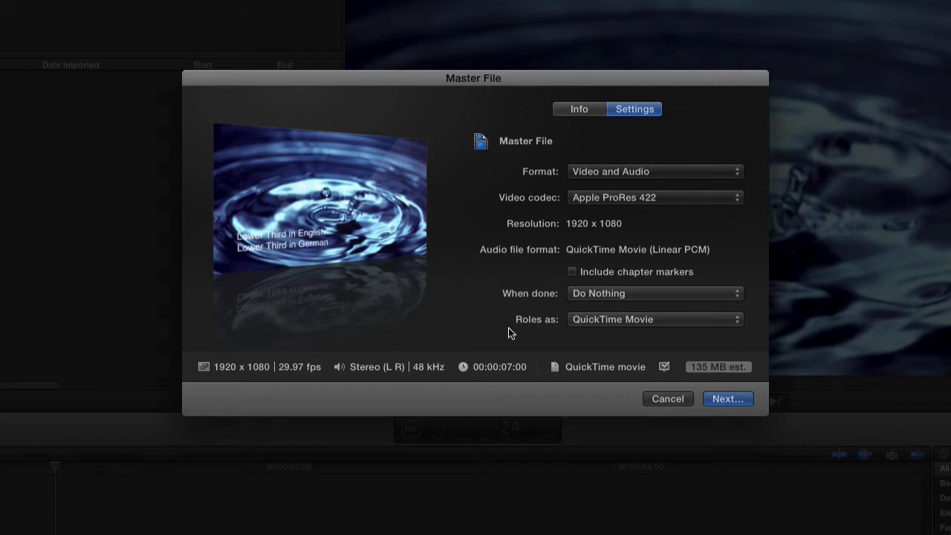
{"action": "left_click", "coordinate": [625, 319]}
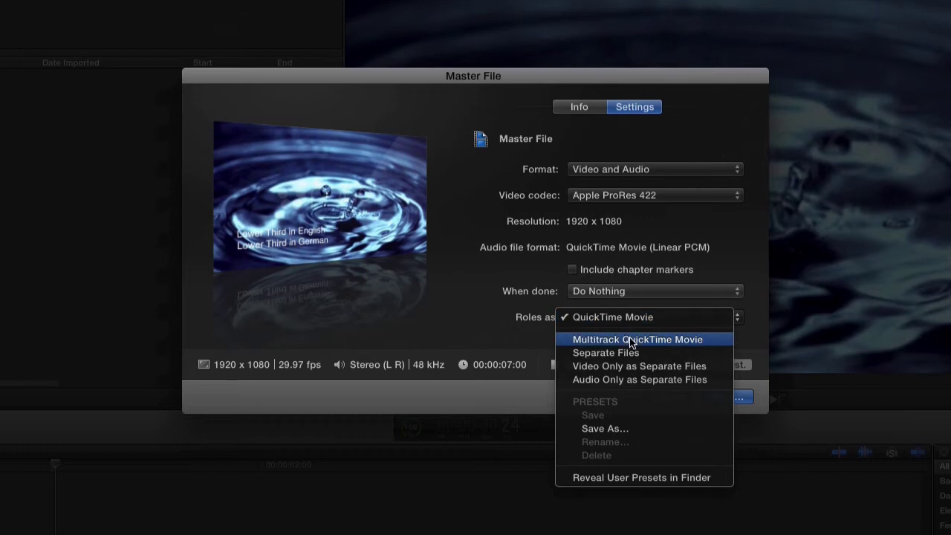
{"action": "left_click", "coordinate": [630, 341]}
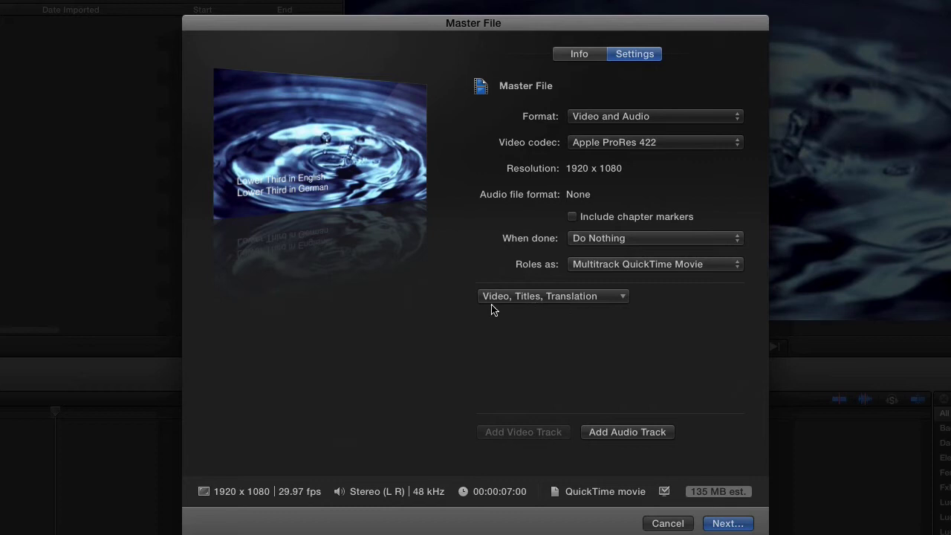
Step: Check the track's roles, then switch Roles as to Separate Files
{"action": "left_click", "coordinate": [553, 297]}
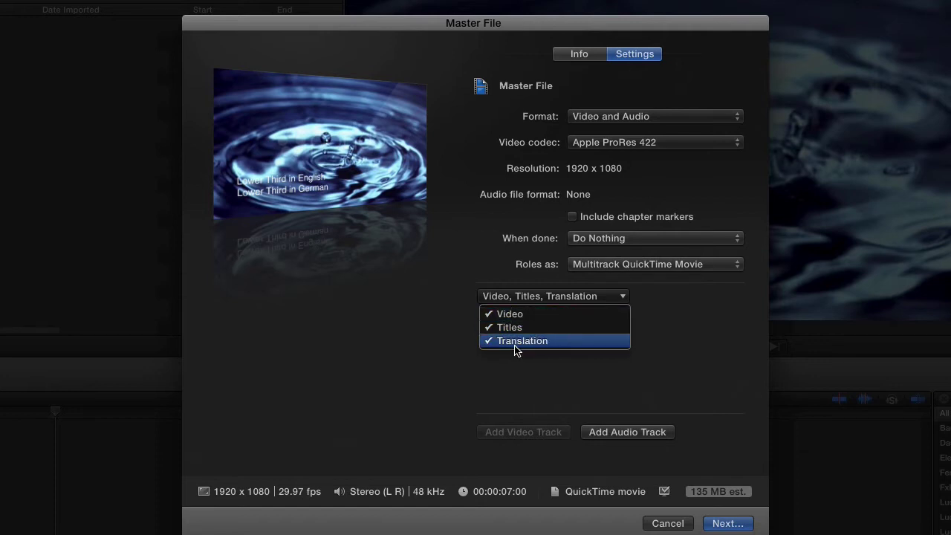
{"action": "left_click", "coordinate": [450, 333]}
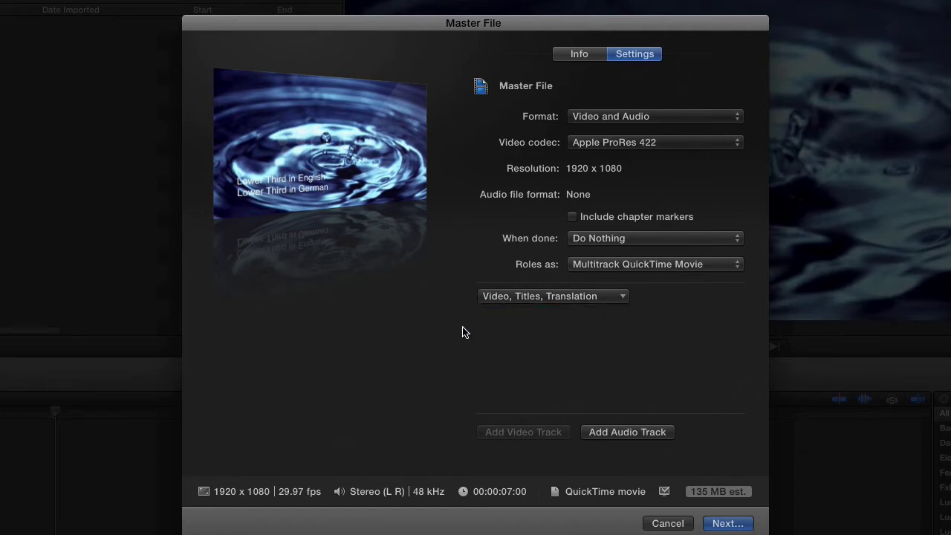
{"action": "left_click", "coordinate": [677, 266]}
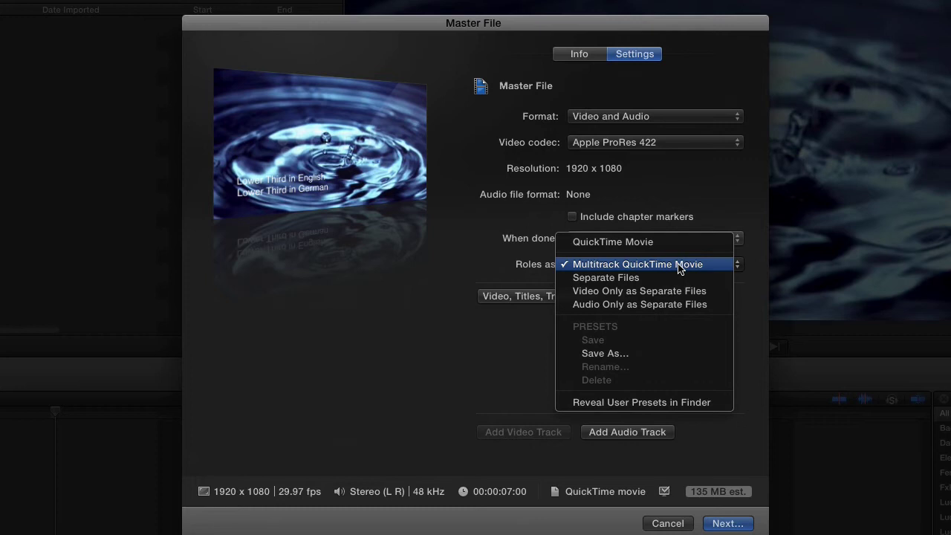
{"action": "left_click", "coordinate": [643, 278]}
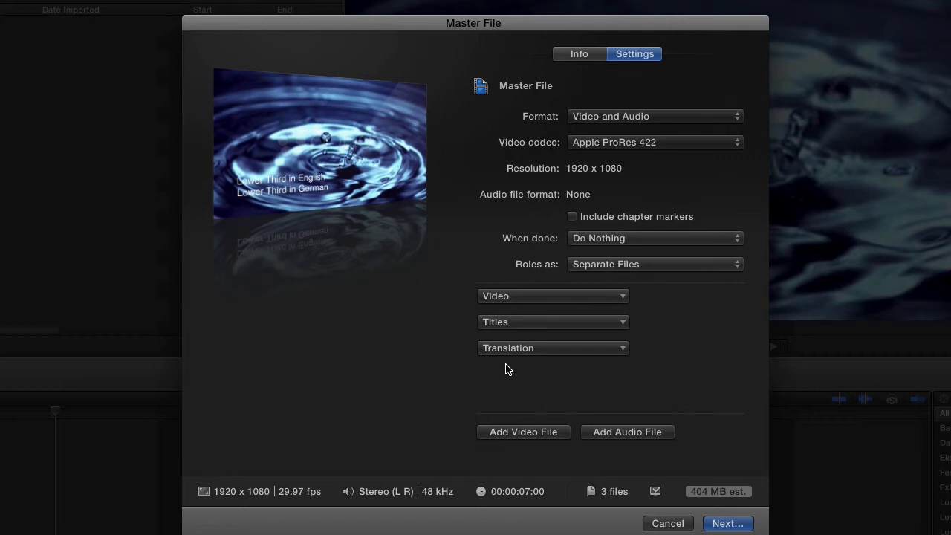
Step: Make the files 'Video, Titles' and 'Video, Translation', removing the Translation-only third file
{"action": "left_click", "coordinate": [513, 299]}
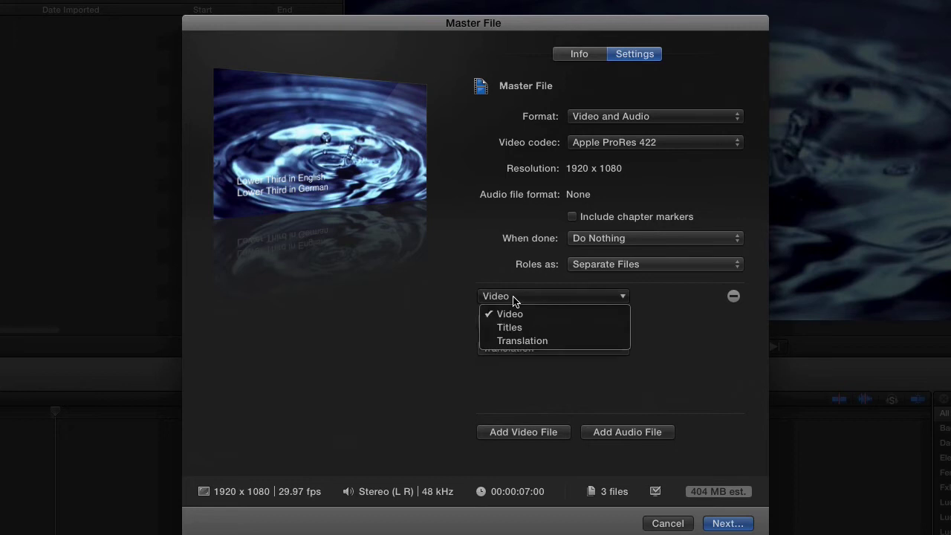
{"action": "left_click", "coordinate": [511, 328]}
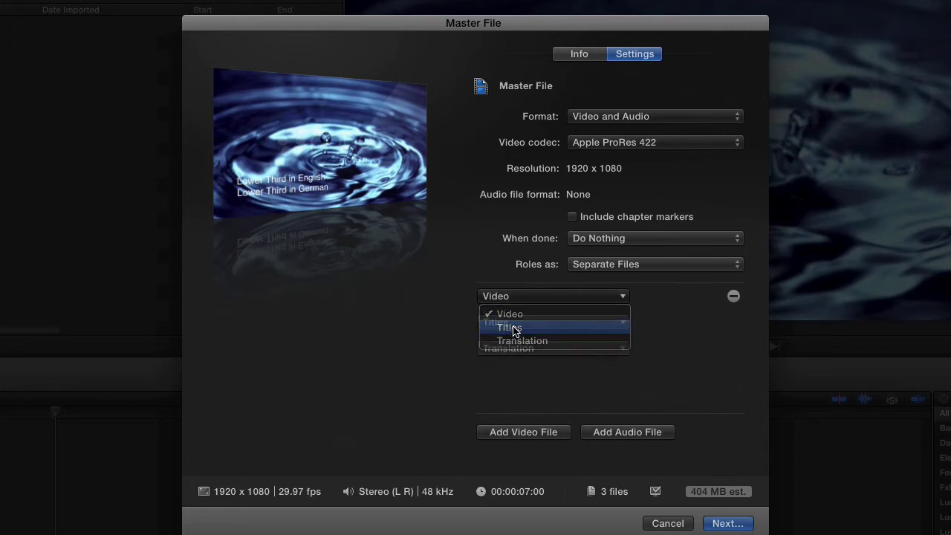
{"action": "left_click", "coordinate": [511, 326]}
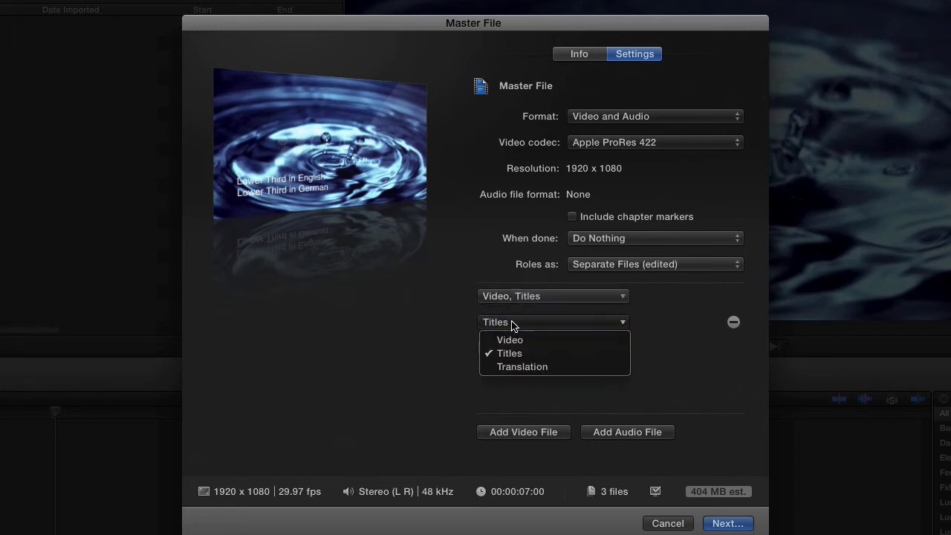
{"action": "left_click", "coordinate": [520, 341]}
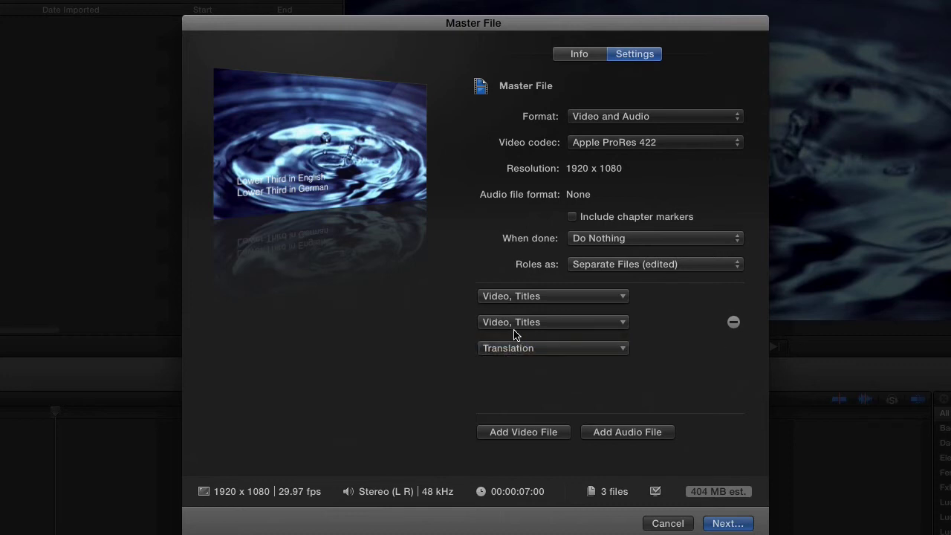
{"action": "left_click", "coordinate": [512, 327]}
{"action": "left_click", "coordinate": [518, 366]}
{"action": "left_click", "coordinate": [511, 326]}
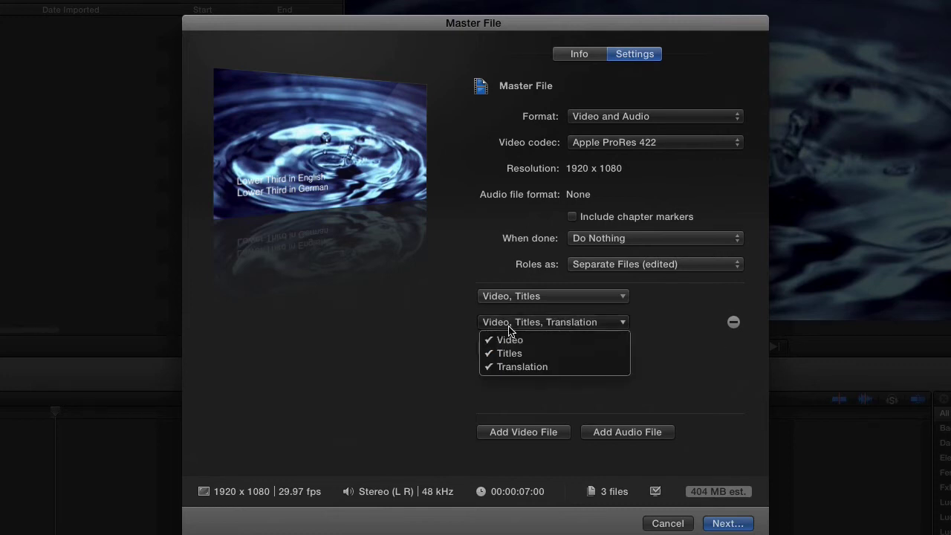
{"action": "left_click", "coordinate": [511, 357]}
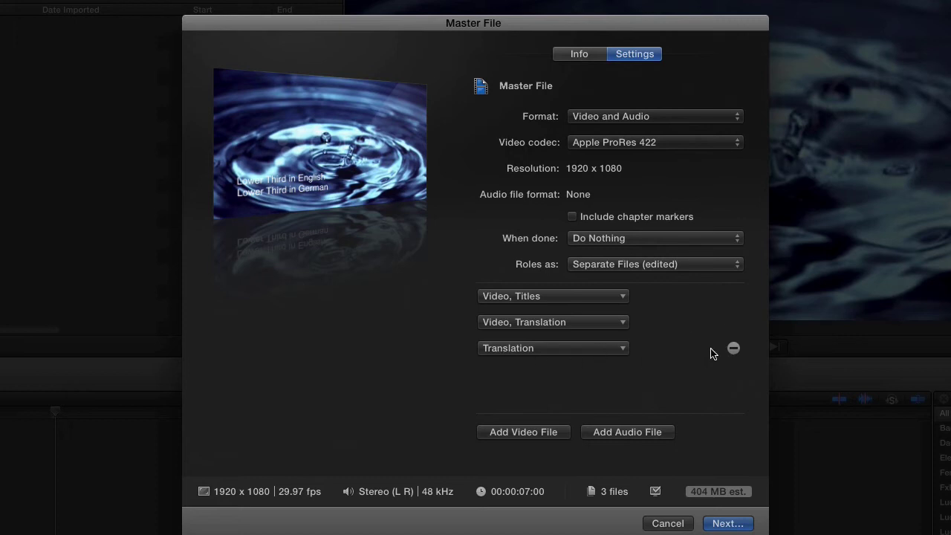
{"action": "left_click", "coordinate": [540, 350]}
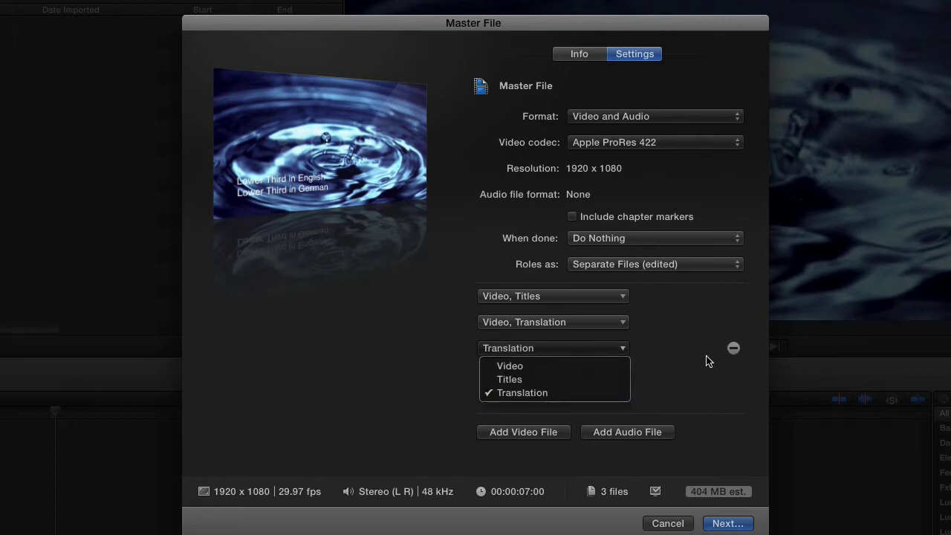
{"action": "left_click", "coordinate": [707, 358]}
{"action": "left_click", "coordinate": [733, 348]}
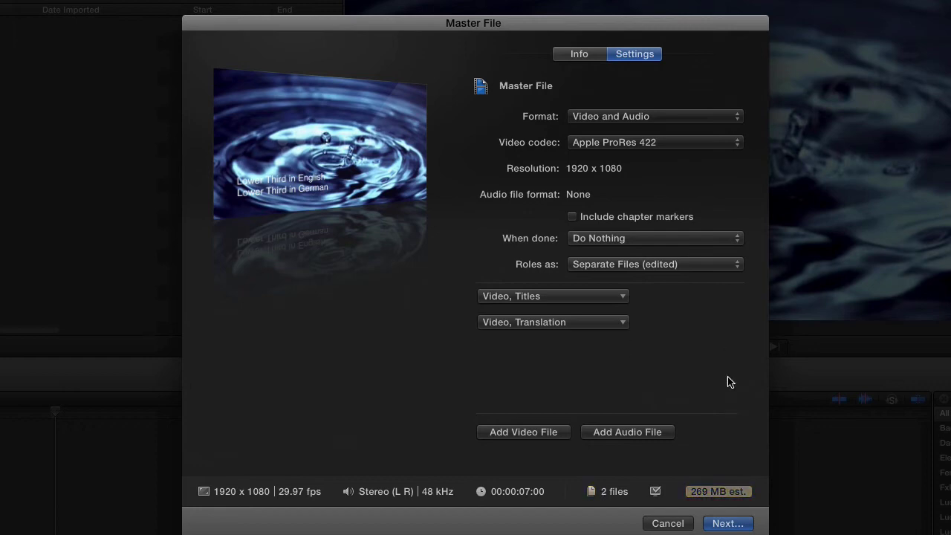
Step: Save the export as 'Exporting Rolls' in the XPORTS folder
{"action": "left_click", "coordinate": [723, 524]}
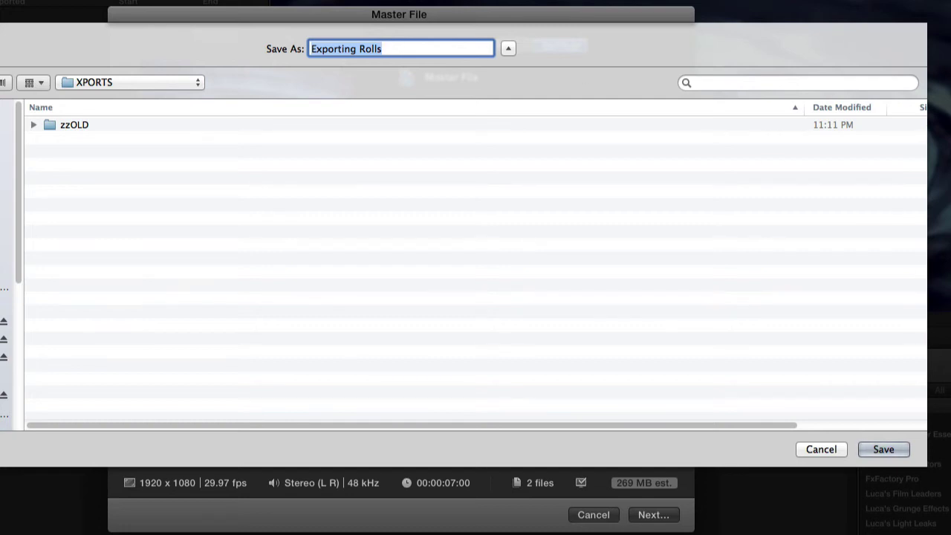
{"action": "left_click", "coordinate": [883, 450]}
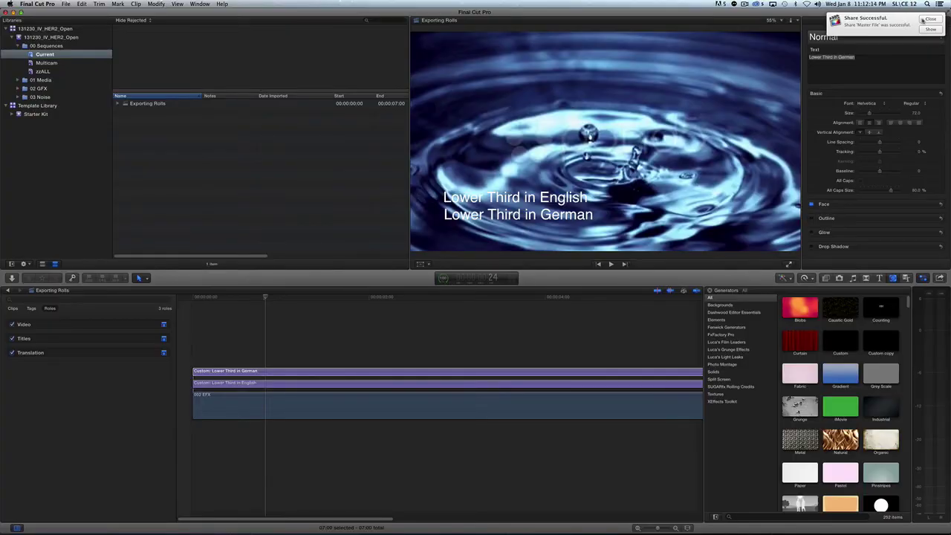
Step: Open PEGASUS 2 > 131230 IV HER2 Open > XPORTS in a new, widened Finder window
{"action": "left_click", "coordinate": [931, 19]}
{"action": "key", "text": "super+Tab"}
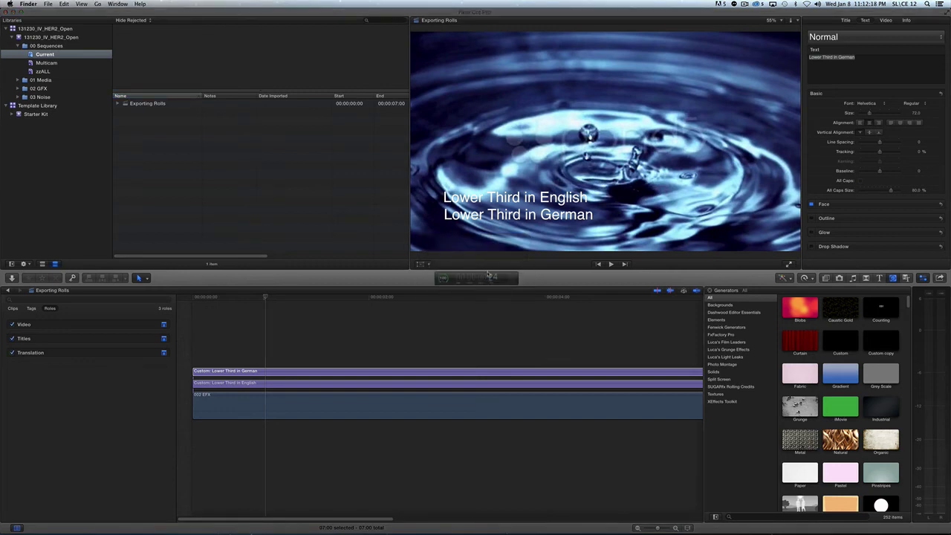
{"action": "key", "text": "super+n"}
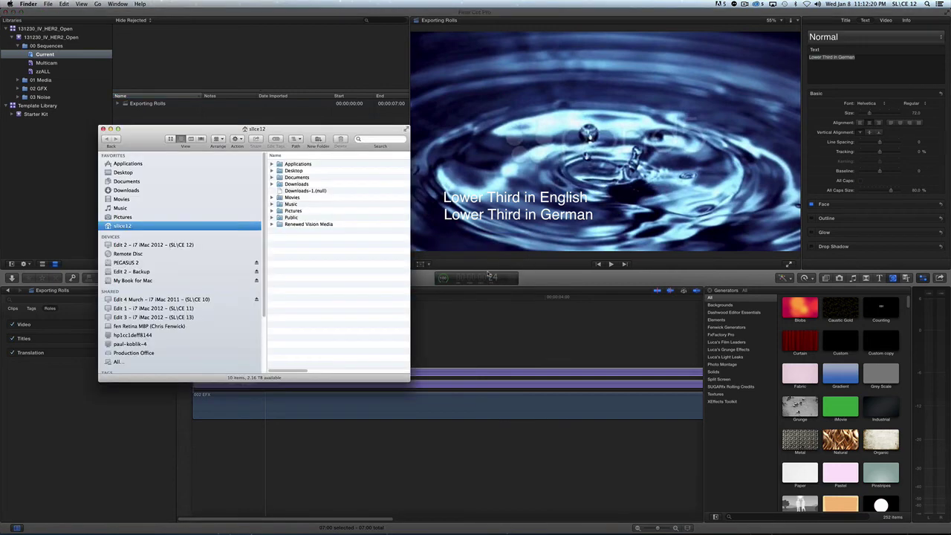
{"action": "left_click", "coordinate": [143, 262]}
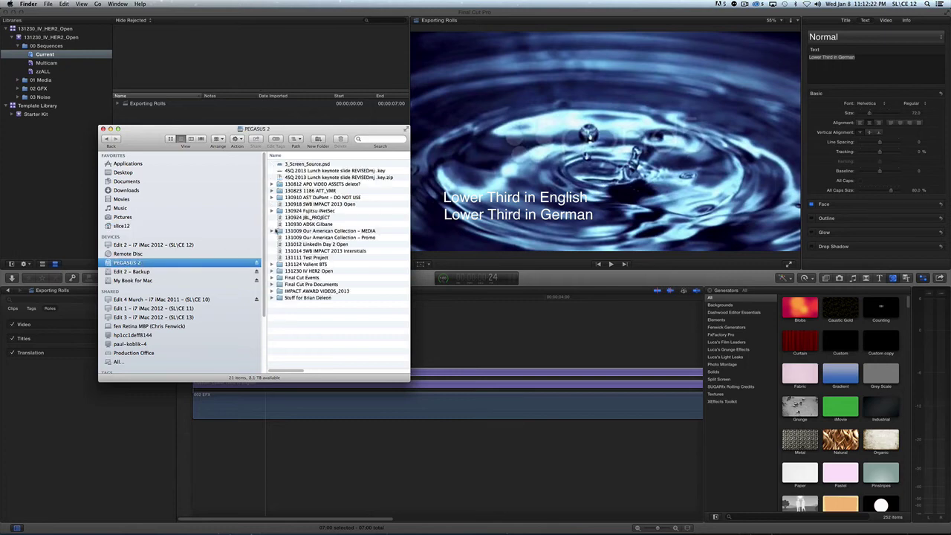
{"action": "double_click", "coordinate": [320, 271]}
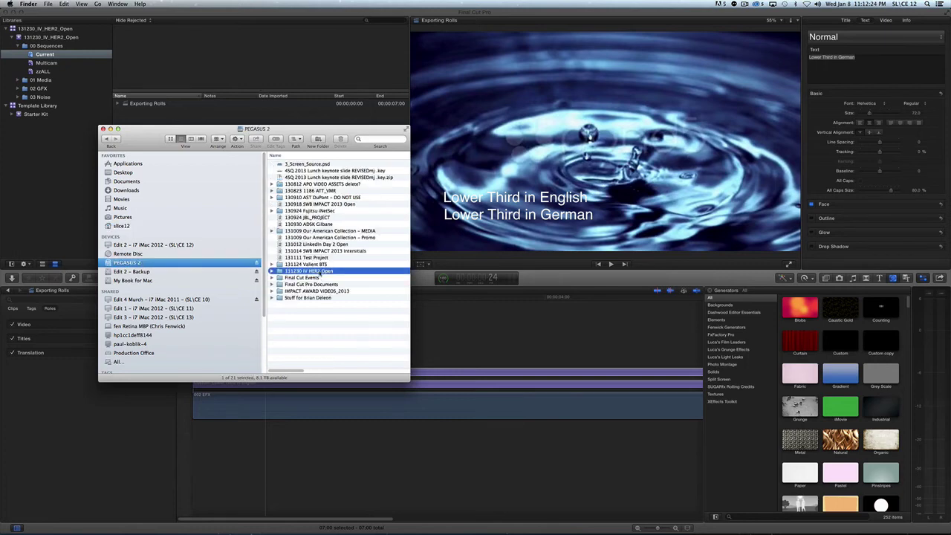
{"action": "scroll", "coordinate": [338, 260], "scroll_direction": "down", "scroll_amount": 5}
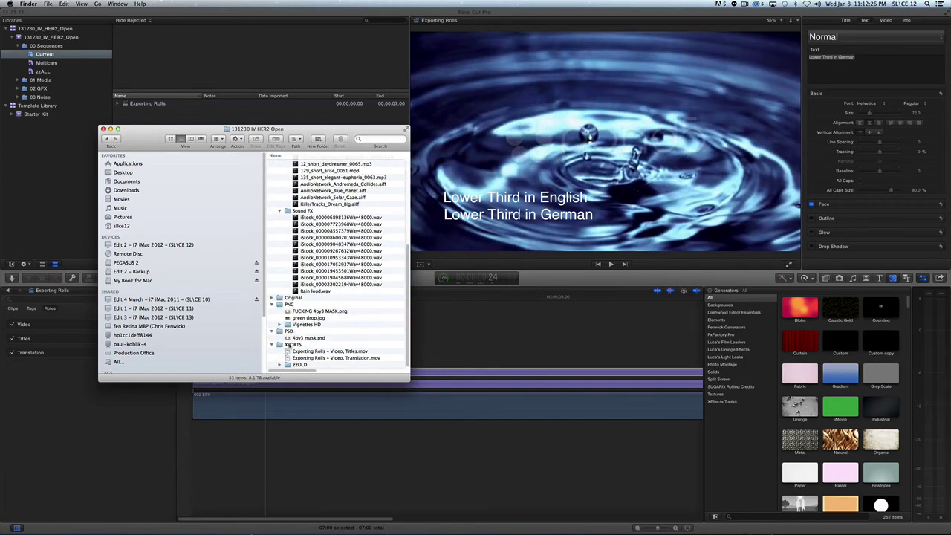
{"action": "double_click", "coordinate": [290, 346]}
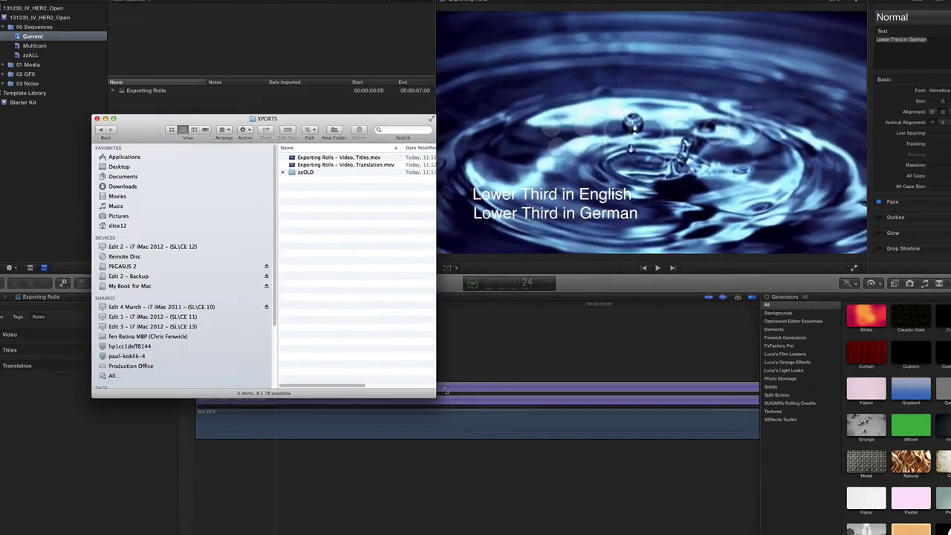
{"action": "left_click_drag", "start_coordinate": [409, 380], "coordinate": [536, 355]}
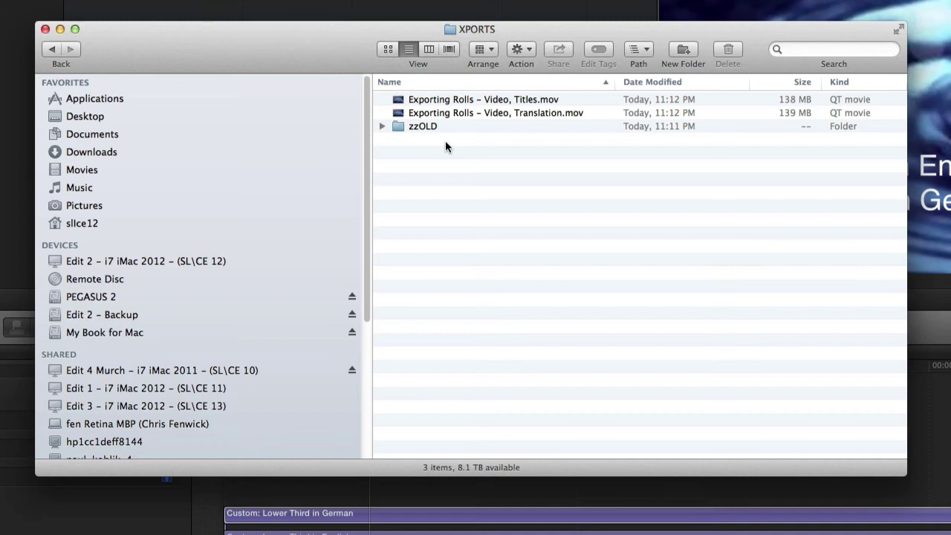
Step: Preview the 'Video, Titles' and then the 'Video, Translation' movies, closing each afterwards
{"action": "double_click", "coordinate": [518, 102]}
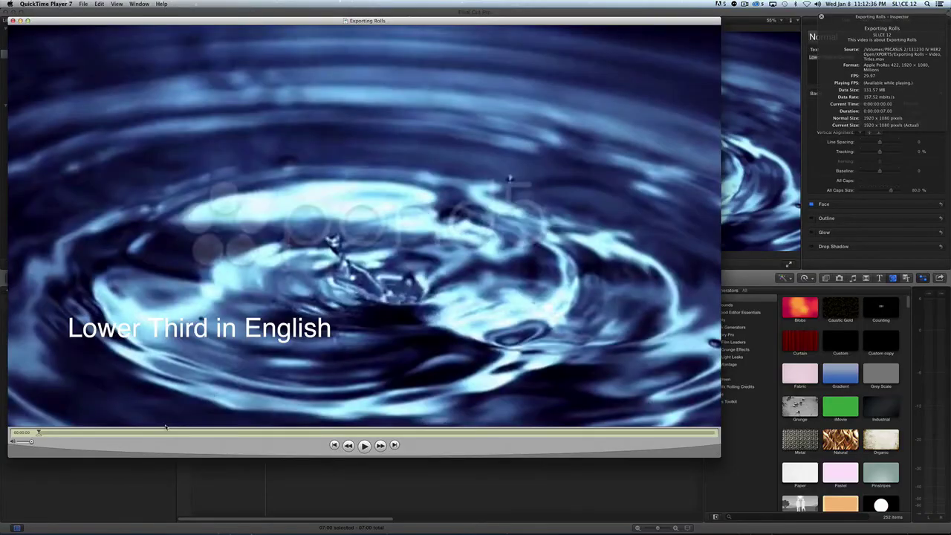
{"action": "key", "text": "super+w"}
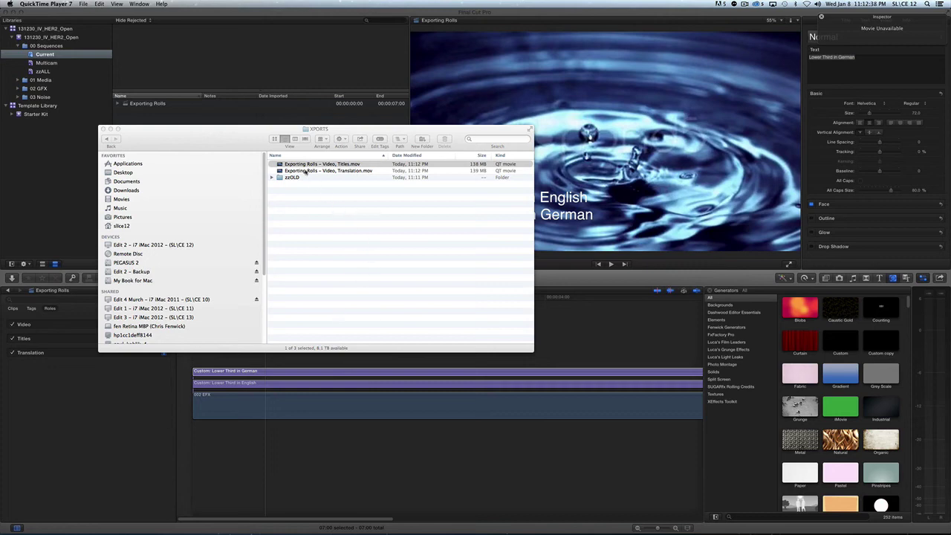
{"action": "double_click", "coordinate": [355, 171]}
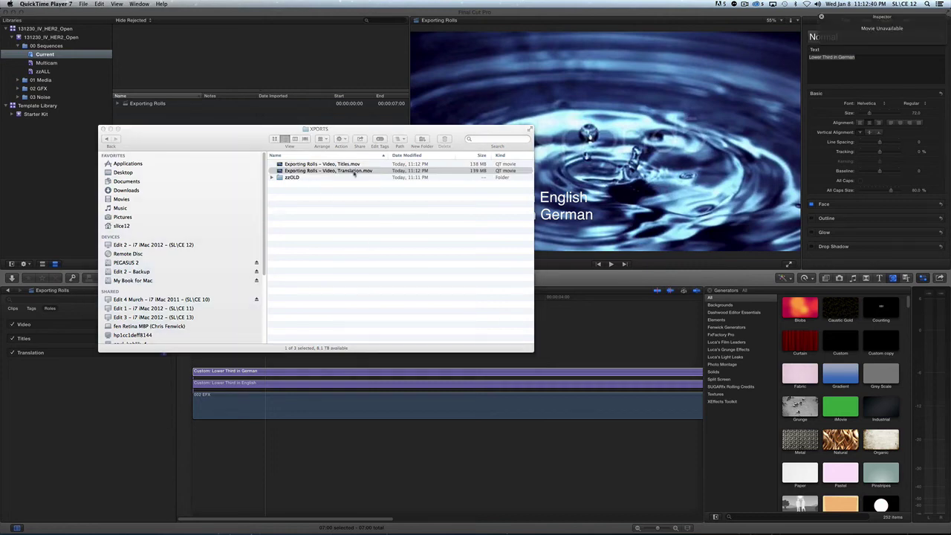
{"action": "key", "text": "super+w"}
Step: Start a Master File export of the project with roles exported as Separate Files
{"action": "left_click", "coordinate": [310, 451]}
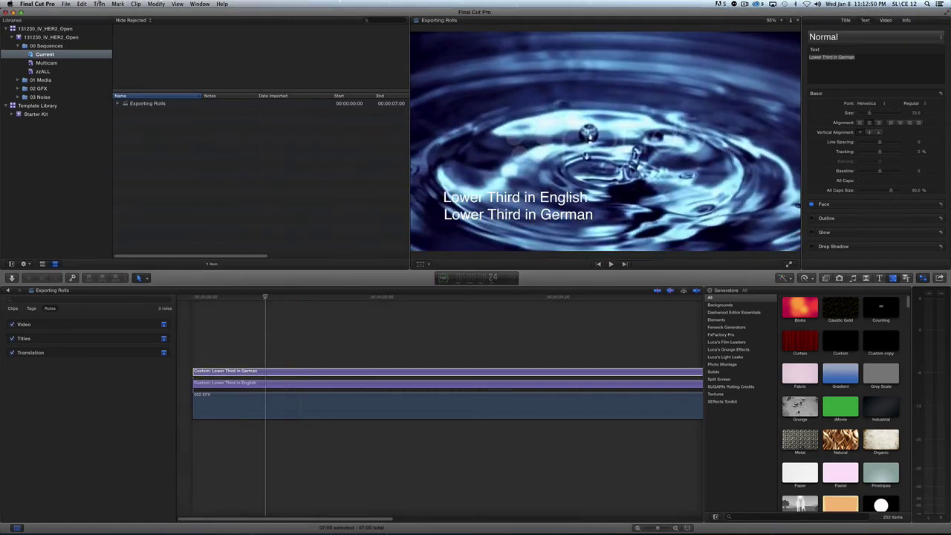
{"action": "left_click", "coordinate": [65, 4]}
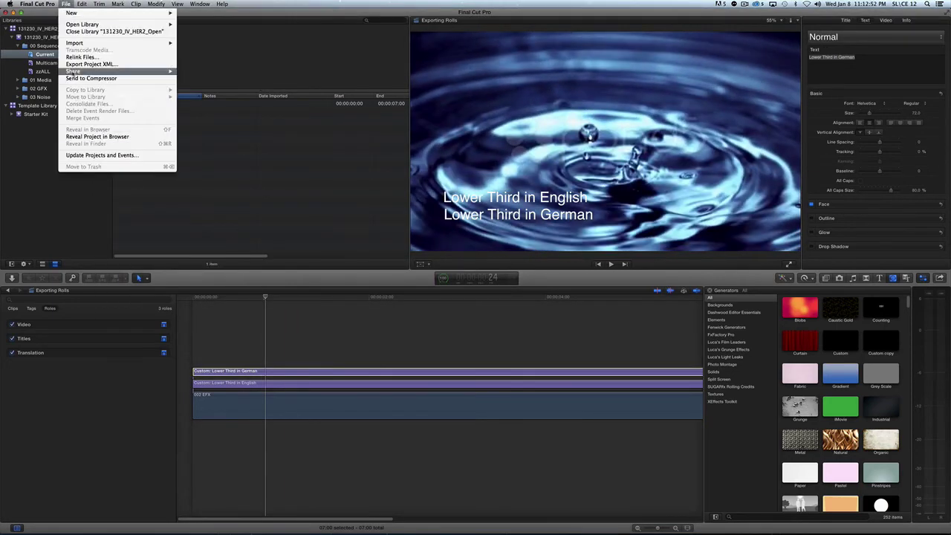
{"action": "mouse_move", "coordinate": [133, 71]}
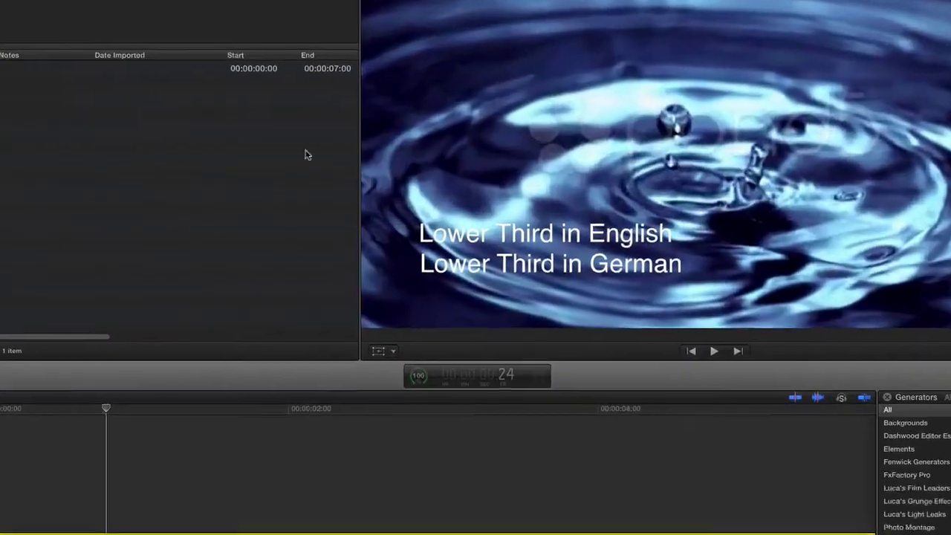
{"action": "key", "text": "super+e"}
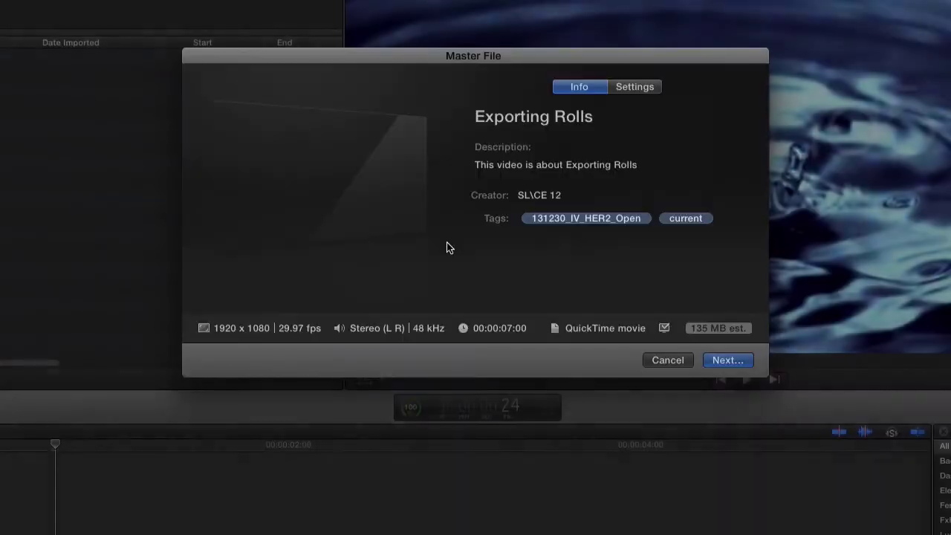
{"action": "left_click", "coordinate": [645, 92]}
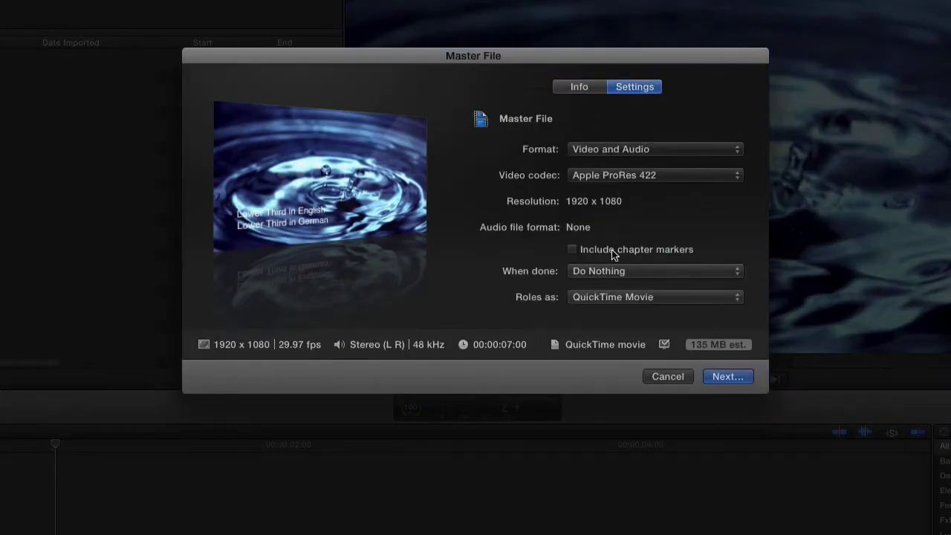
{"action": "left_click", "coordinate": [610, 296]}
{"action": "left_click", "coordinate": [620, 326]}
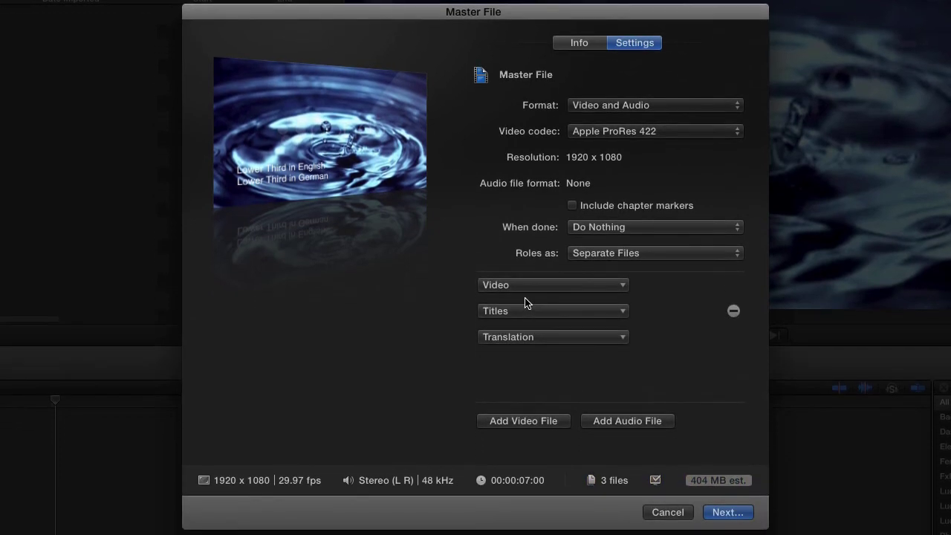
Step: Set the two files to Video+Titles and Video+Translation, removing the extra Translation-only file
{"action": "left_click", "coordinate": [528, 286]}
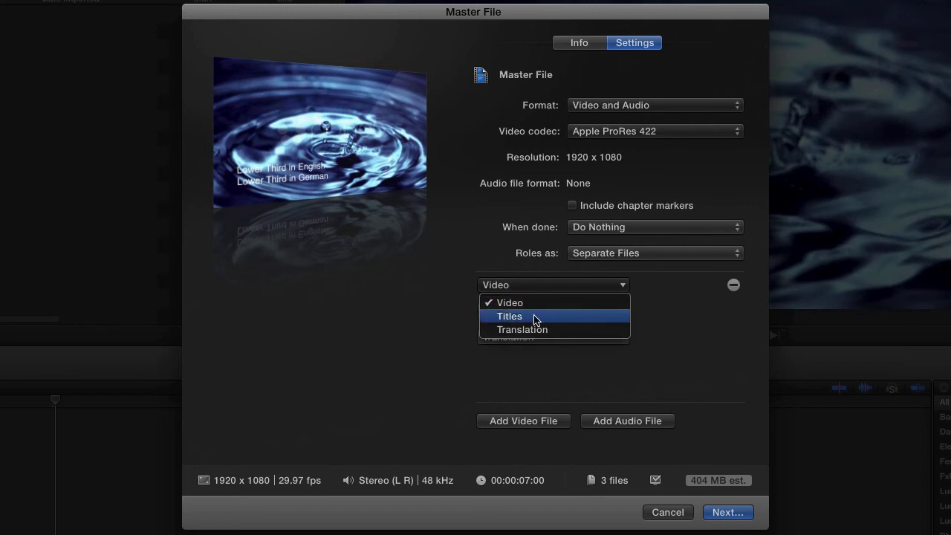
{"action": "left_click", "coordinate": [535, 316]}
{"action": "left_click", "coordinate": [525, 317]}
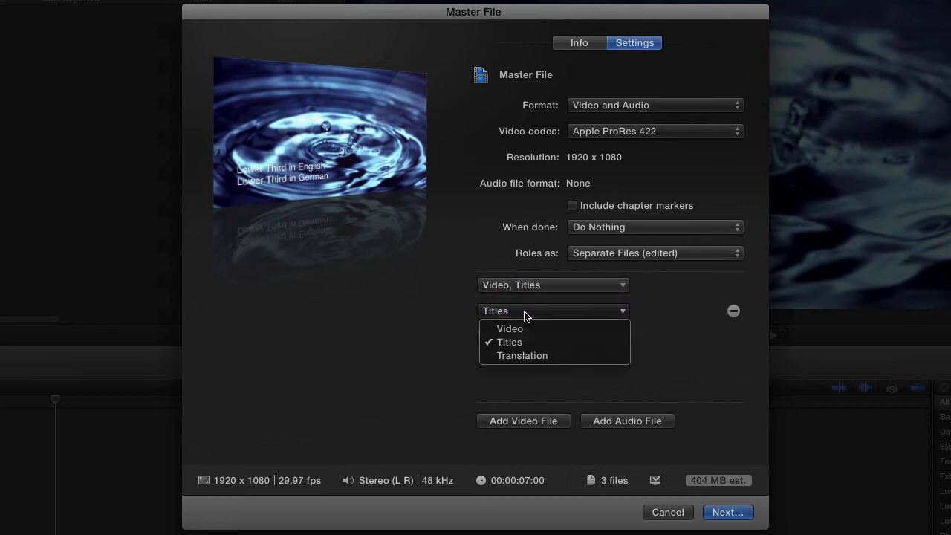
{"action": "left_click", "coordinate": [520, 328]}
{"action": "left_click", "coordinate": [519, 313]}
{"action": "left_click", "coordinate": [523, 356]}
{"action": "left_click", "coordinate": [490, 312]}
{"action": "left_click", "coordinate": [522, 342]}
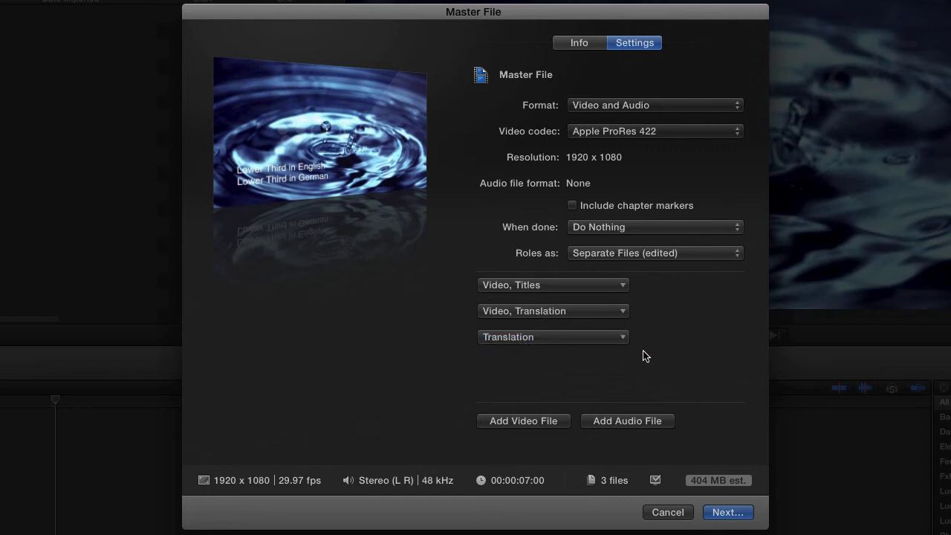
{"action": "left_click", "coordinate": [733, 338]}
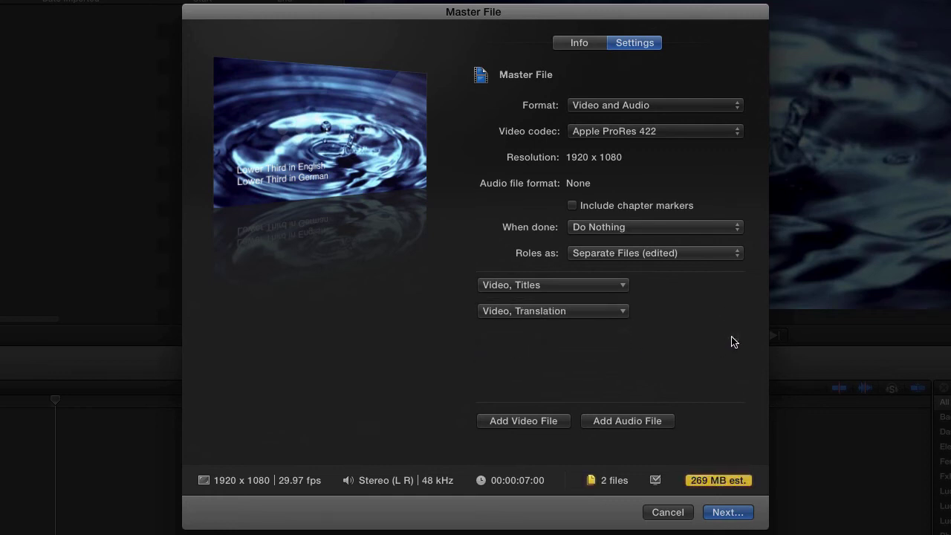
Step: Create a new roles preset from this setup and name it 'All Languages'
{"action": "left_click", "coordinate": [611, 255]}
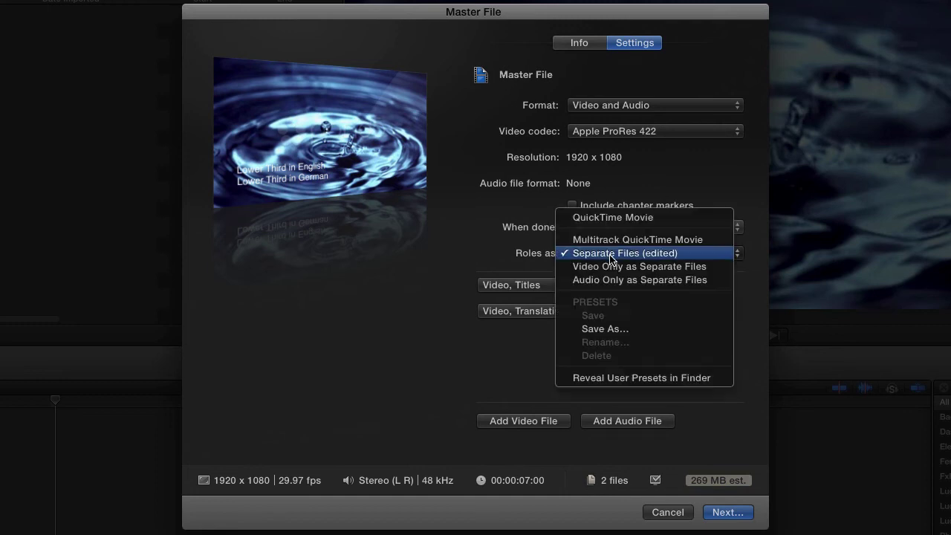
{"action": "left_click", "coordinate": [618, 328]}
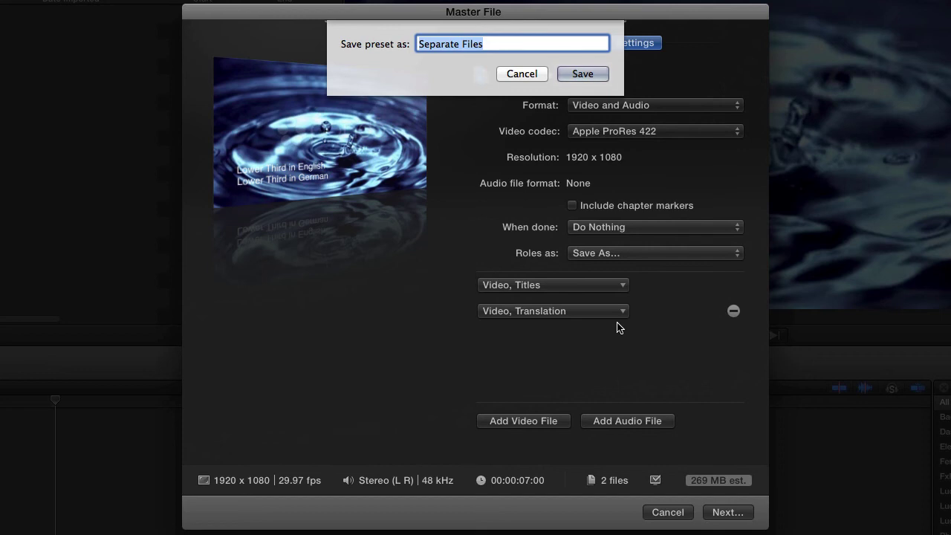
{"action": "type", "text": "All L"}
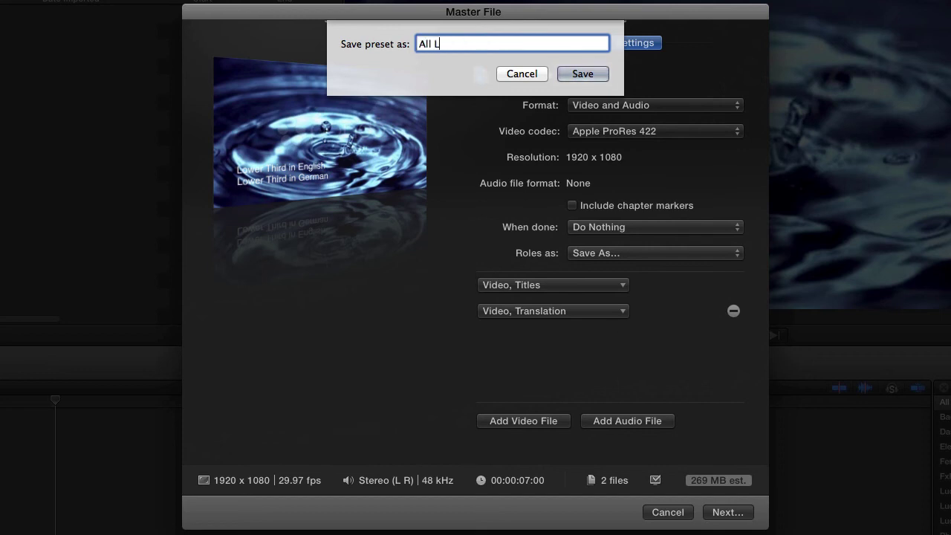
{"action": "type", "text": "anguages"}
{"action": "key", "text": "BackSpace"}
{"action": "key", "text": "BackSpace"}
{"action": "key", "text": "BackSpace"}
{"action": "type", "text": "ge"}
{"action": "key", "text": "BackSpace"}
{"action": "key", "text": "BackSpace"}
{"action": "type", "text": "ges"}
Step: Save the All Languages preset and cancel the Master File export
{"action": "left_click", "coordinate": [574, 78]}
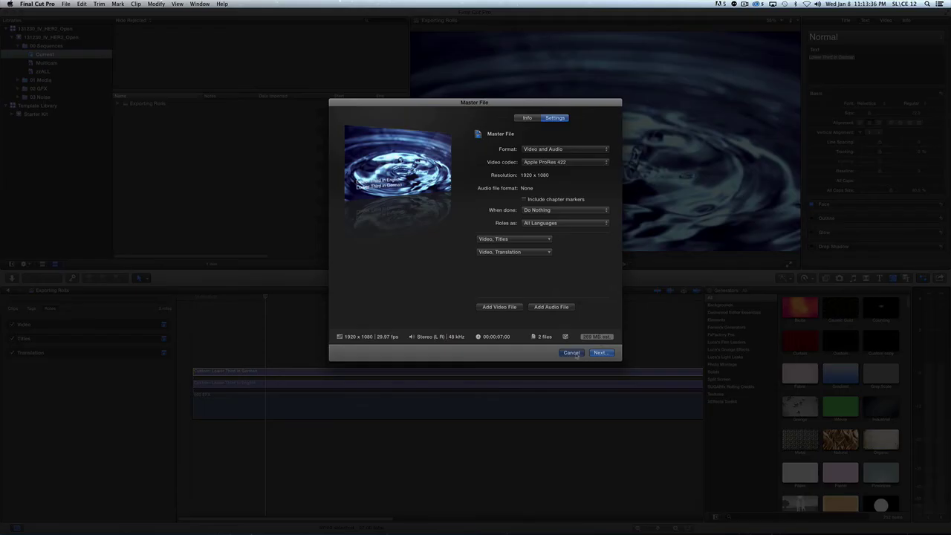
{"action": "left_click", "coordinate": [571, 352]}
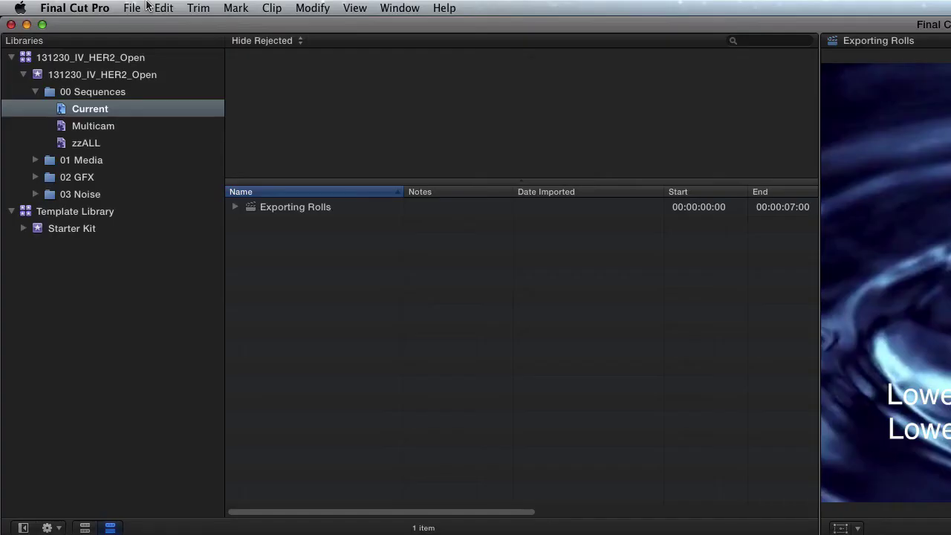
Step: Start a Master File export and apply the All Languages roles preset
{"action": "left_click", "coordinate": [65, 4]}
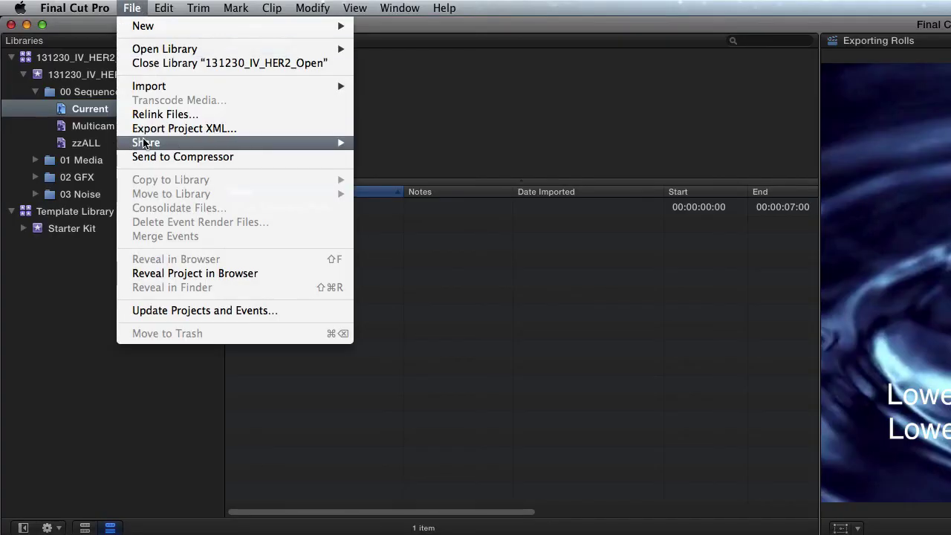
{"action": "mouse_move", "coordinate": [141, 143]}
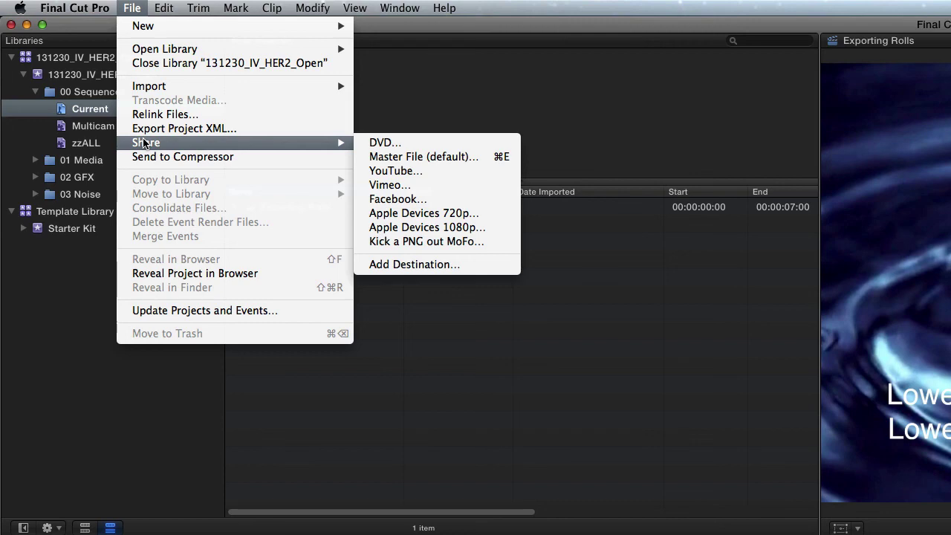
{"action": "left_click", "coordinate": [406, 159]}
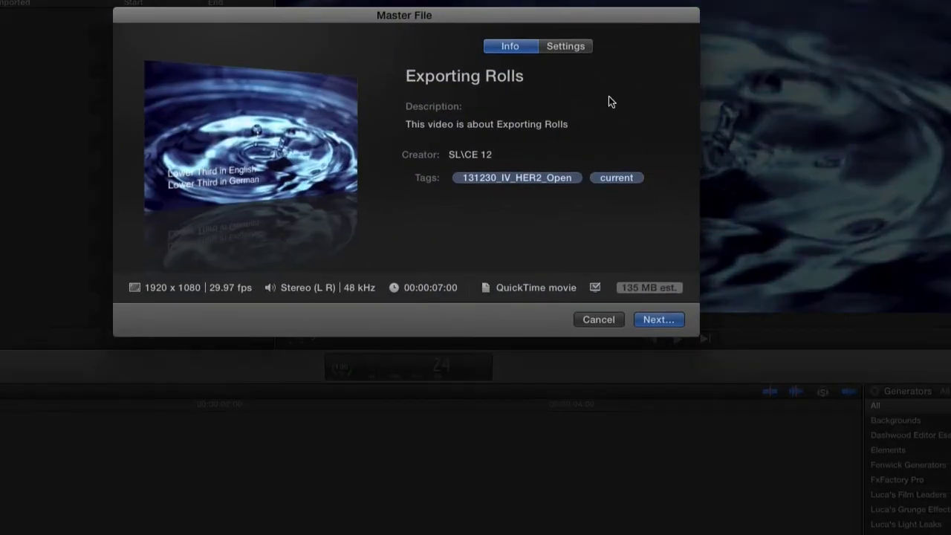
{"action": "left_click", "coordinate": [578, 49]}
{"action": "left_click", "coordinate": [531, 257]}
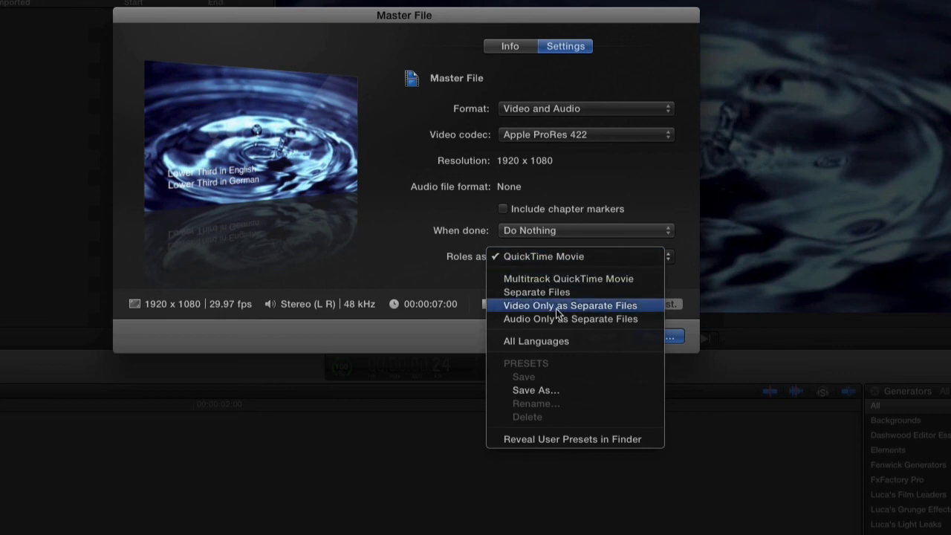
{"action": "left_click", "coordinate": [536, 342]}
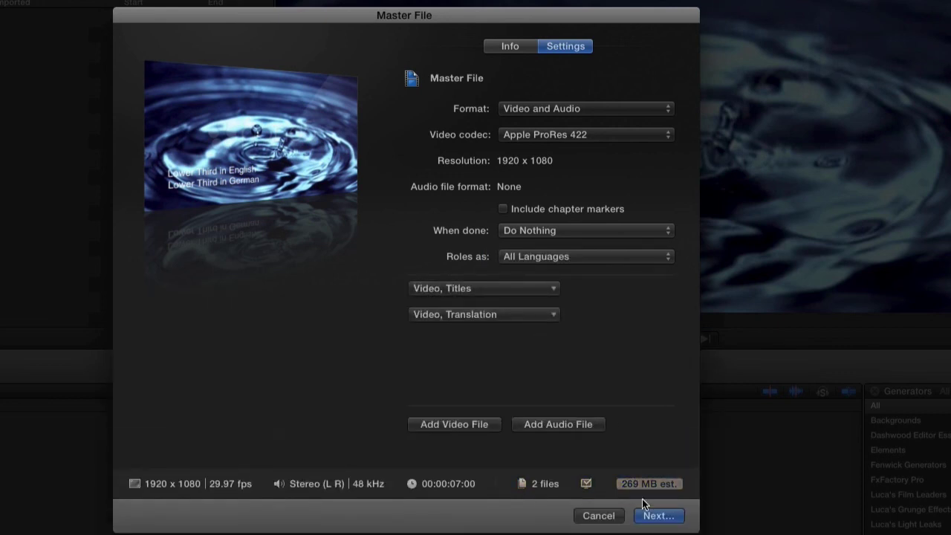
Step: Save the export into XPORTS, replacing the existing Titles and Translation movies
{"action": "mouse_move", "coordinate": [496, 289]}
{"action": "left_click", "coordinate": [658, 517]}
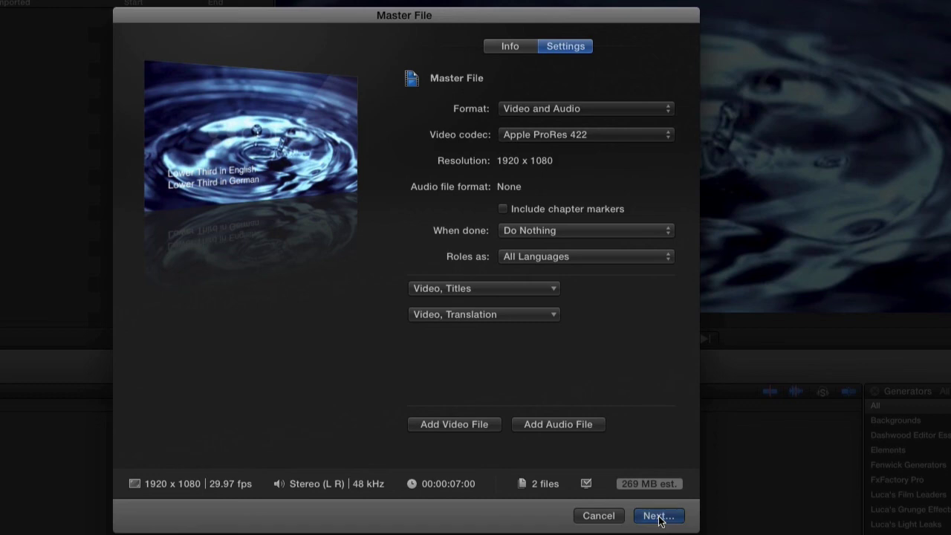
{"action": "left_click", "coordinate": [888, 449]}
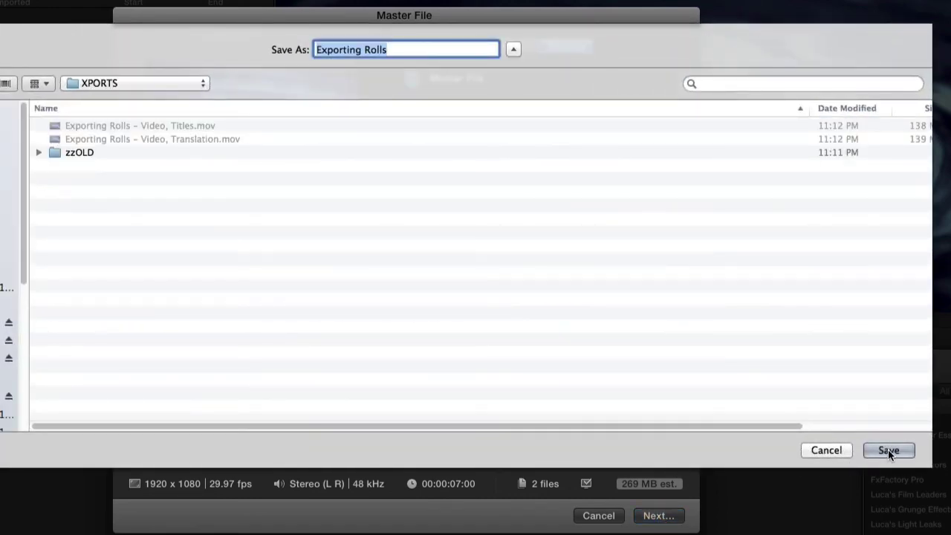
{"action": "left_click", "coordinate": [524, 111]}
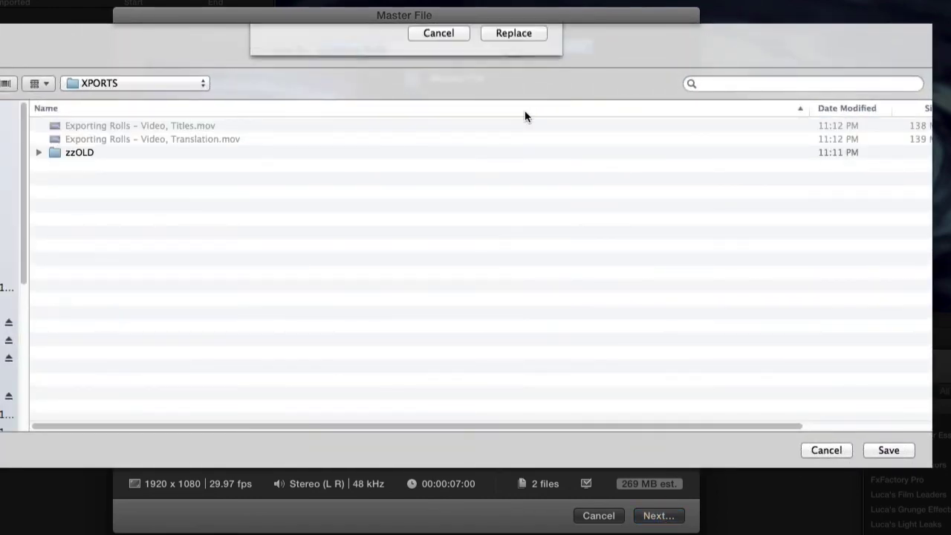
{"action": "left_click", "coordinate": [523, 121]}
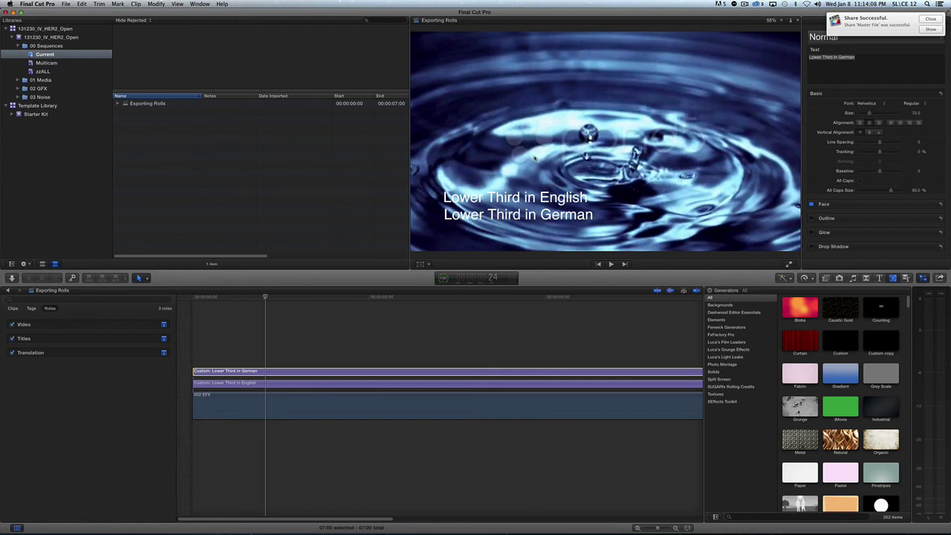
Step: In Finder, preview the new Titles and Translation movies in XPORTS
{"action": "key", "text": "super+Tab"}
{"action": "key", "text": "super+Tab"}
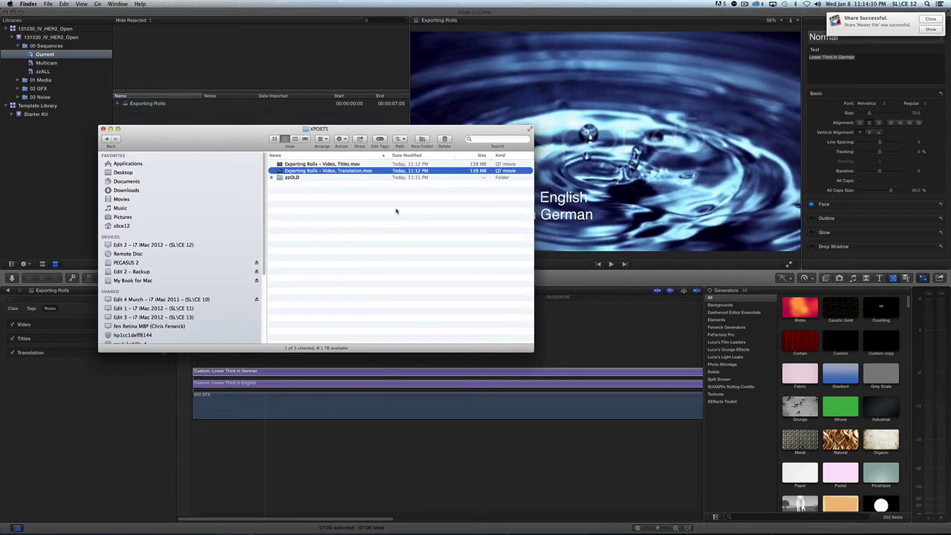
{"action": "left_click", "coordinate": [396, 211]}
{"action": "double_click", "coordinate": [342, 166]}
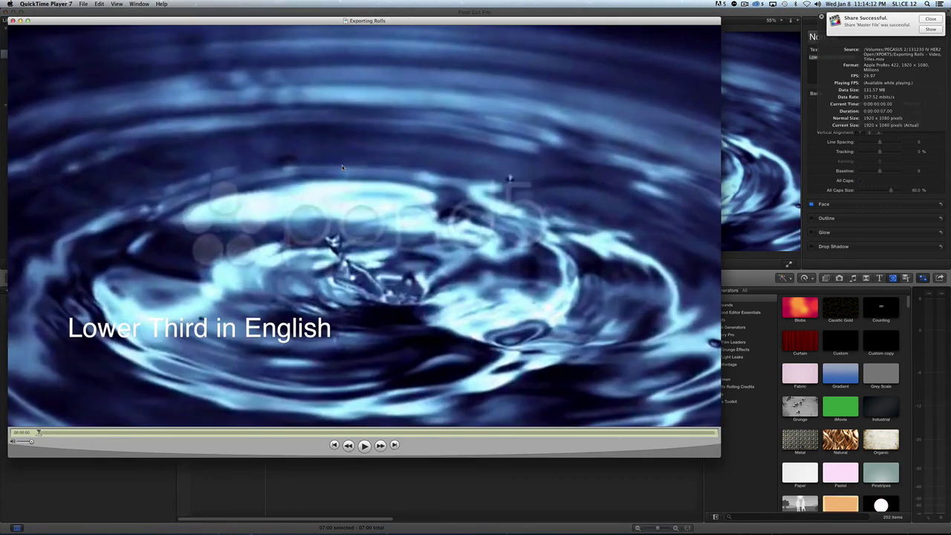
{"action": "key", "text": "super+w"}
{"action": "double_click", "coordinate": [342, 172]}
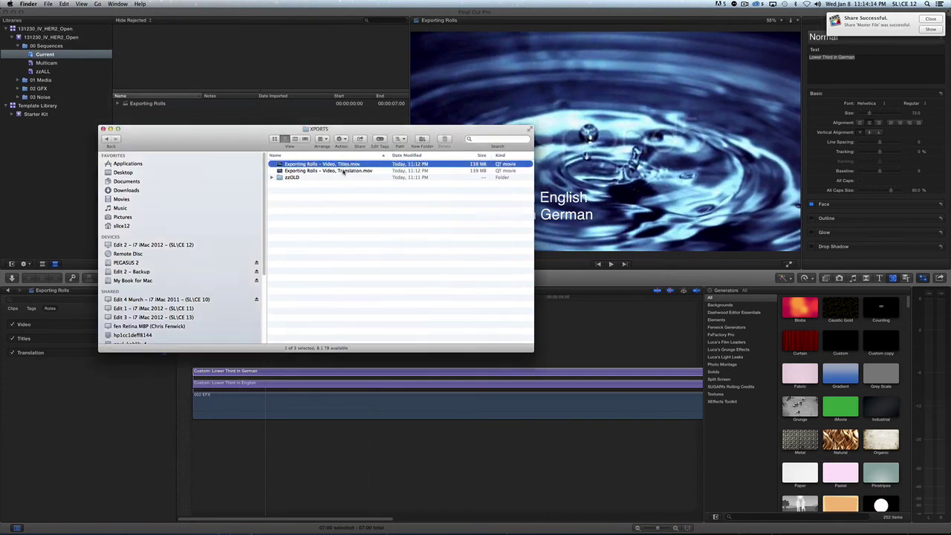
{"action": "key", "text": "super+w"}
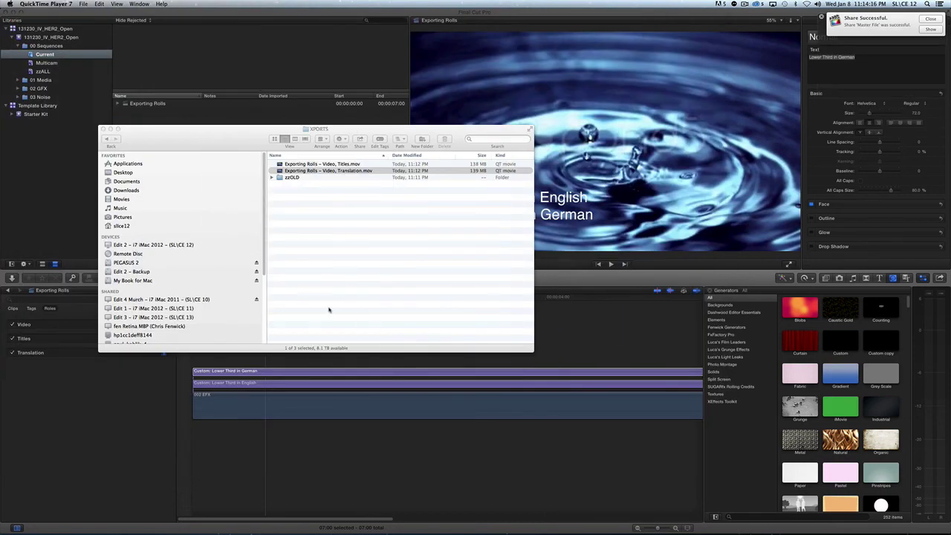
Step: Return to Final Cut Pro and start another Master File export
{"action": "left_click", "coordinate": [302, 445]}
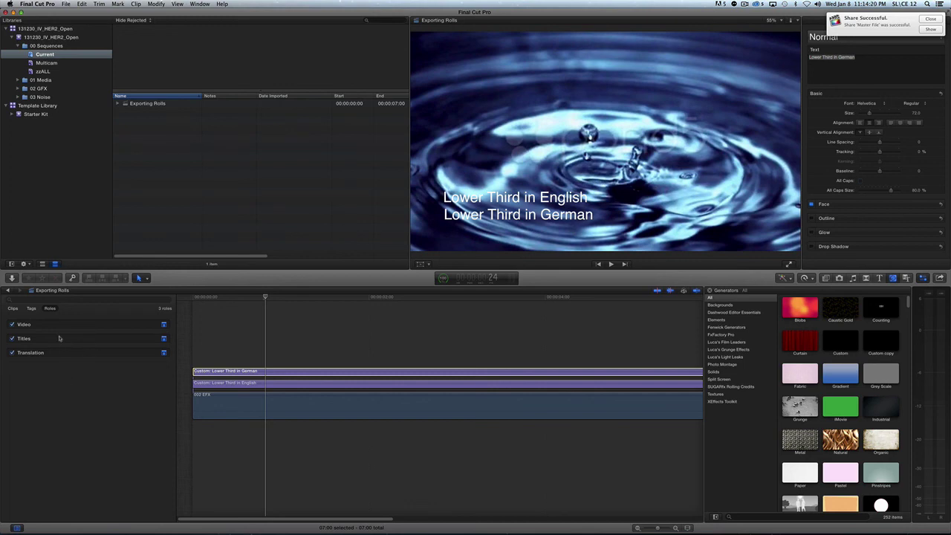
{"action": "left_click", "coordinate": [73, 4]}
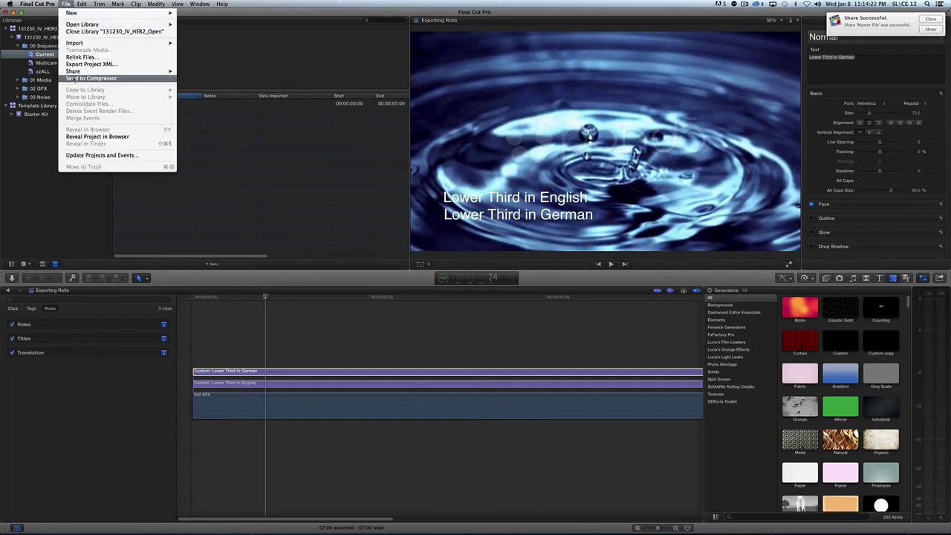
{"action": "mouse_move", "coordinate": [74, 72]}
{"action": "left_click", "coordinate": [209, 78]}
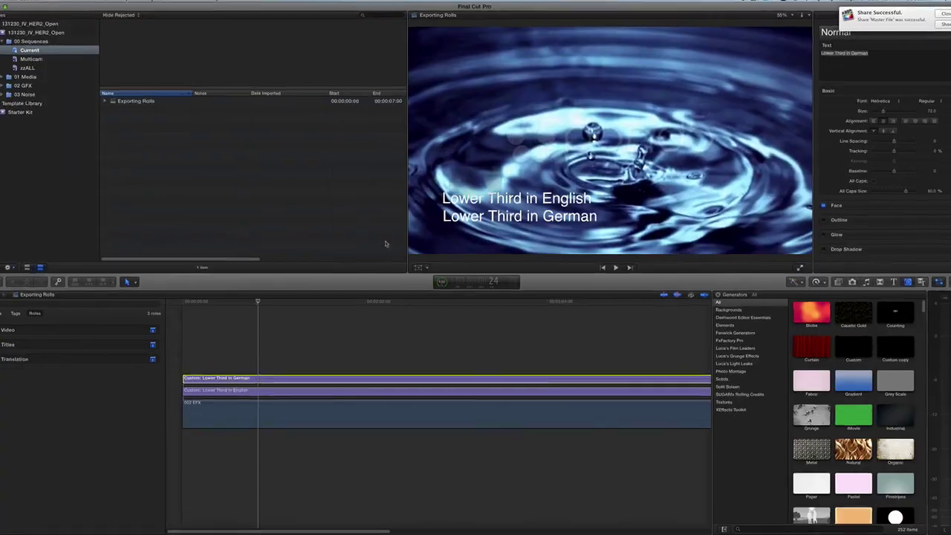